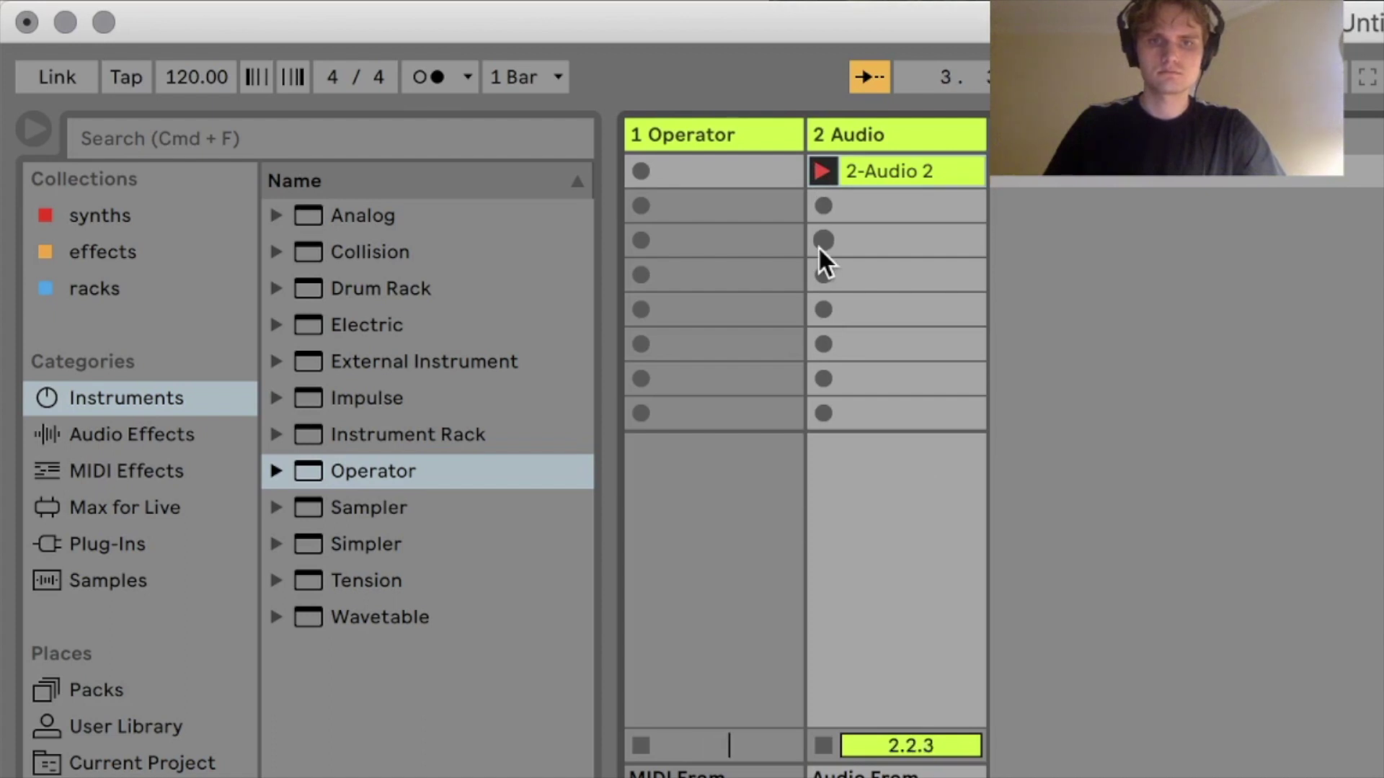
- Loop the recorded 2-Audio 2 clip and balance the levels, with track 2 at about -6 dB and Operator at about -12 dB
{"action": "left_click", "coordinate": [820, 175]}
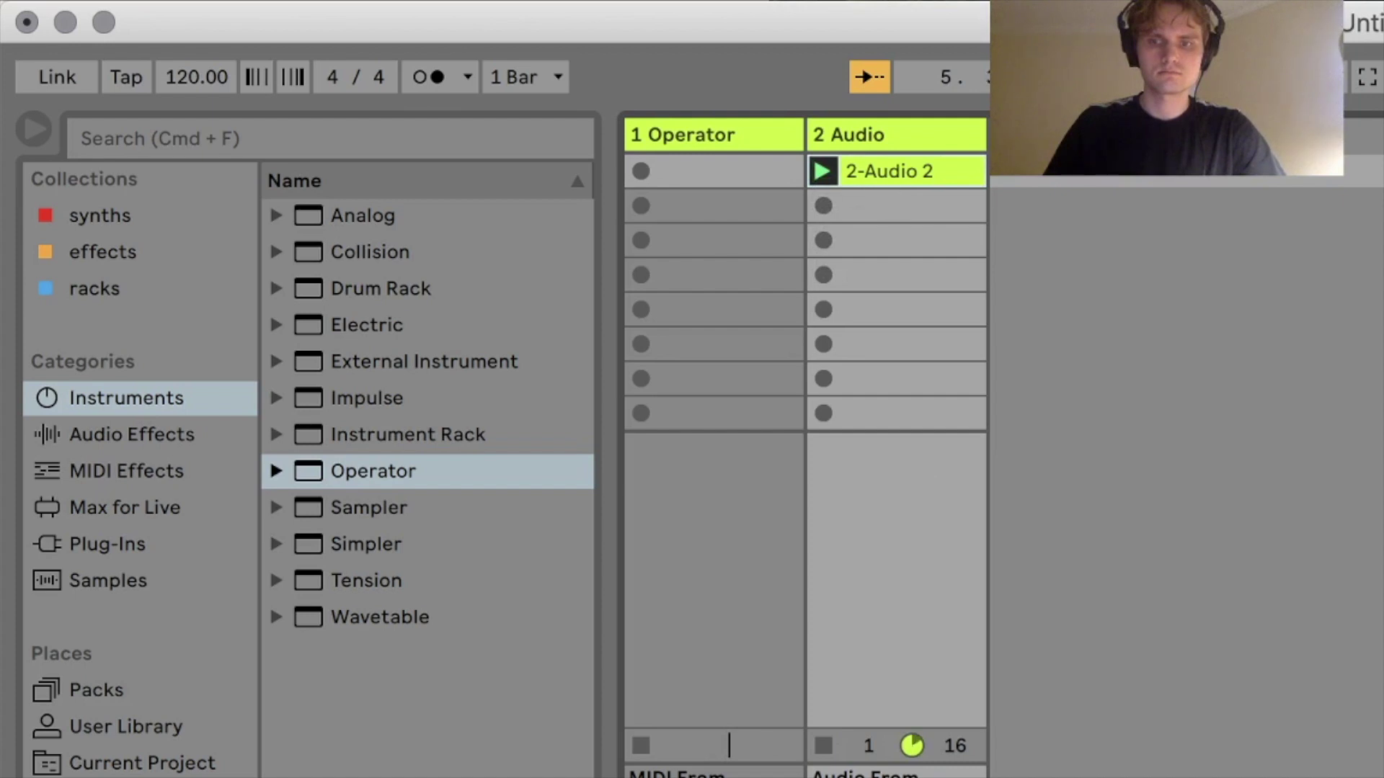
{"action": "key", "text": "shift+Tab"}
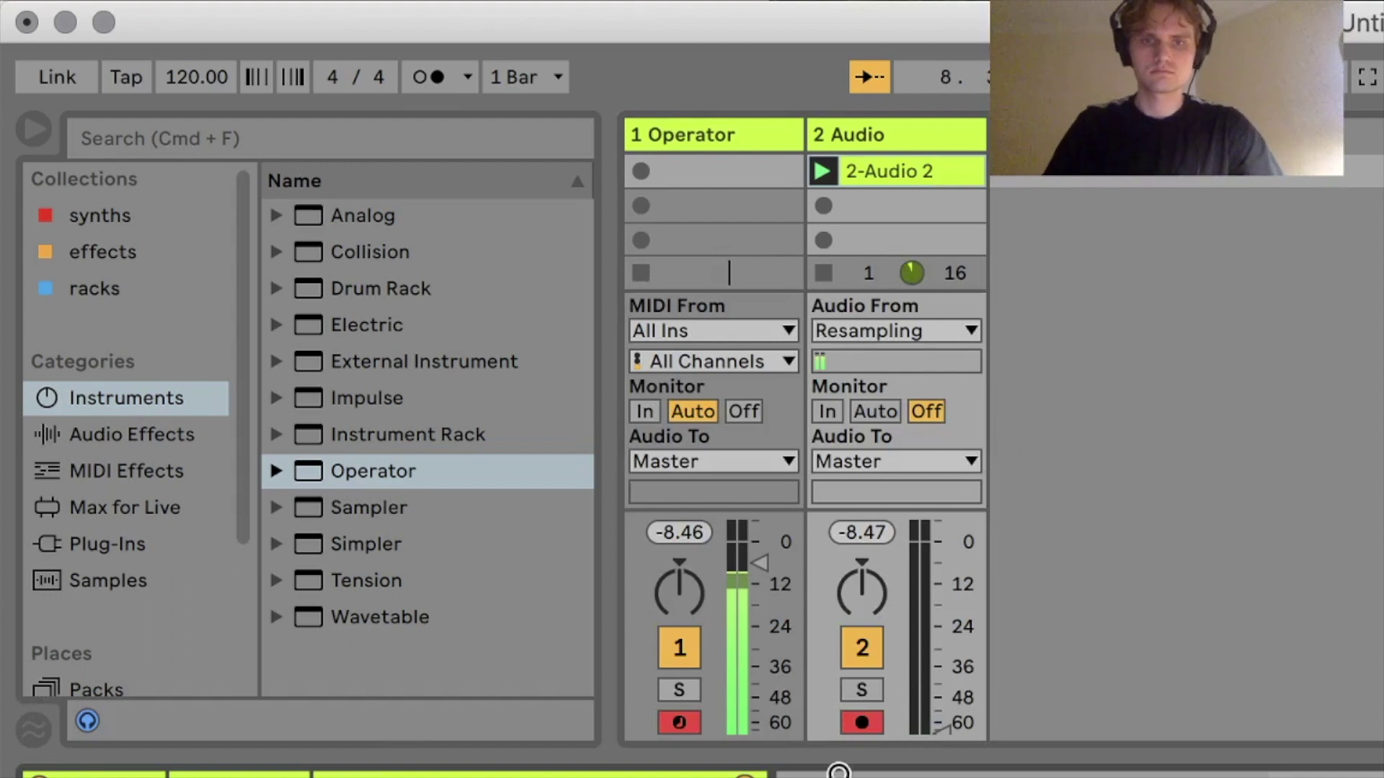
{"action": "left_click", "coordinate": [941, 730]}
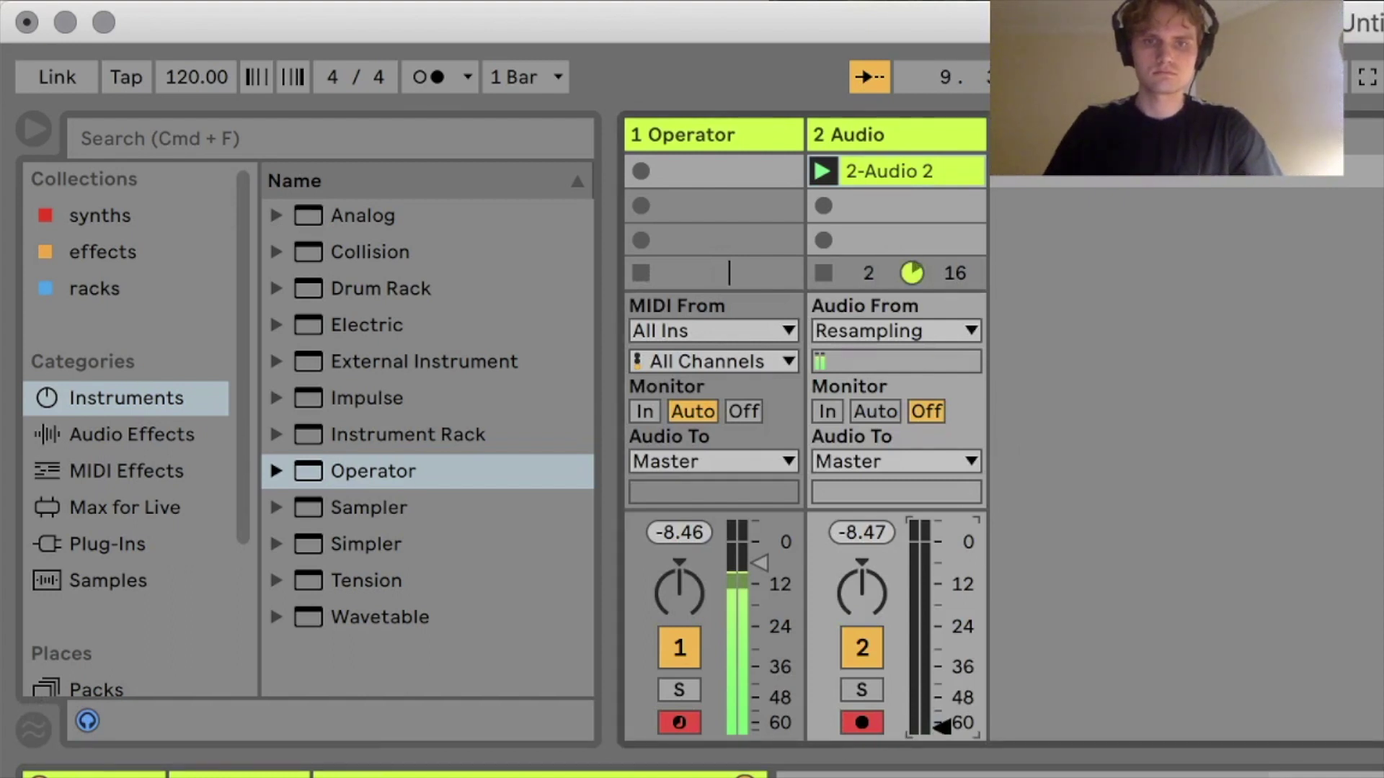
{"action": "left_click_drag", "start_coordinate": [941, 723], "coordinate": [941, 563]}
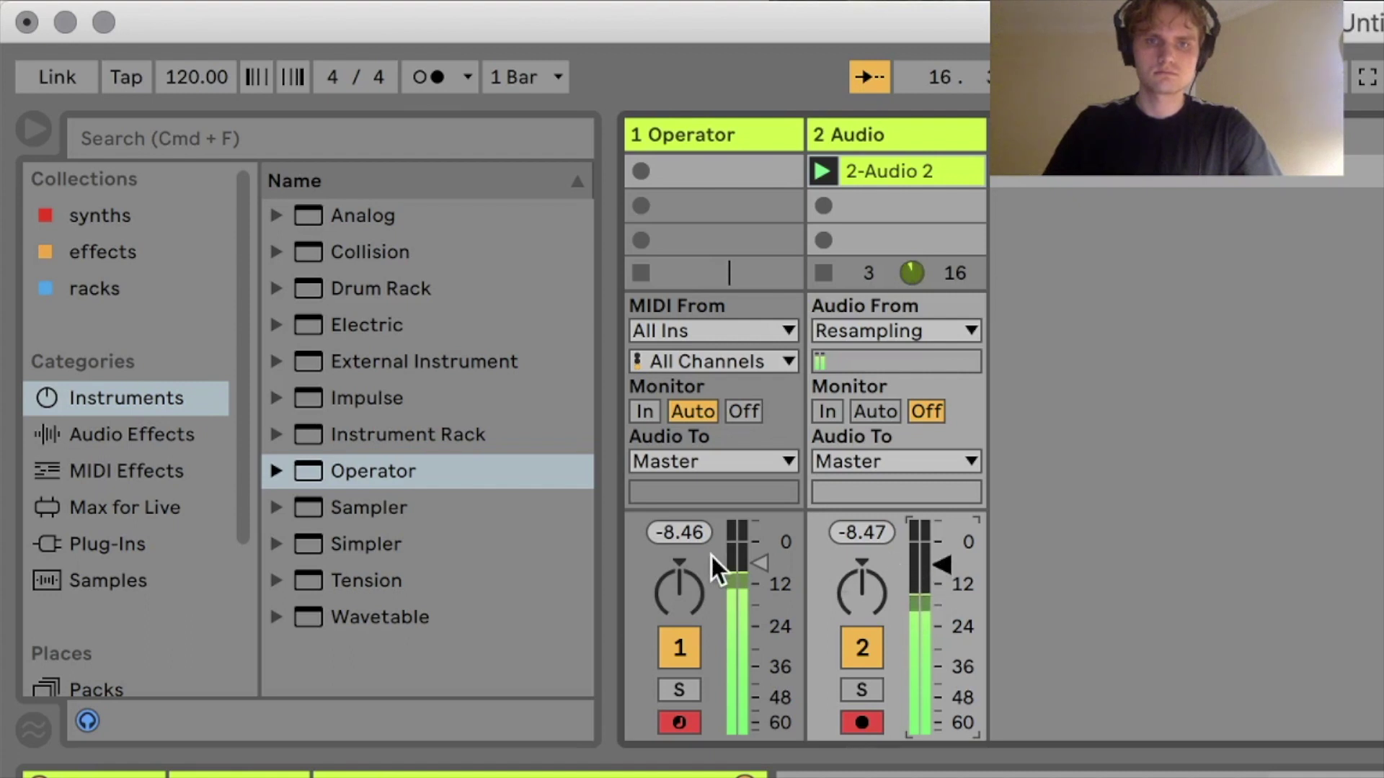
{"action": "left_click", "coordinate": [755, 559]}
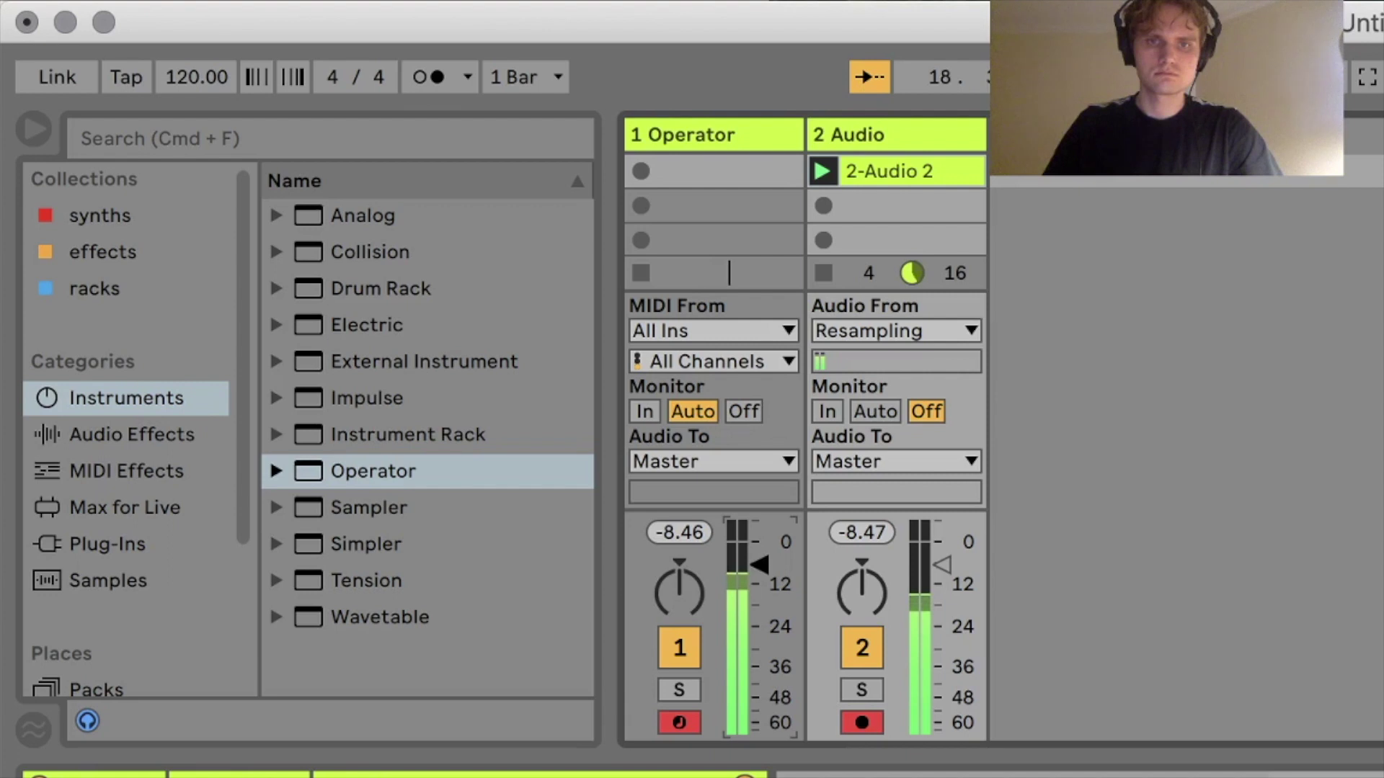
{"action": "left_click_drag", "start_coordinate": [759, 567], "coordinate": [759, 586]}
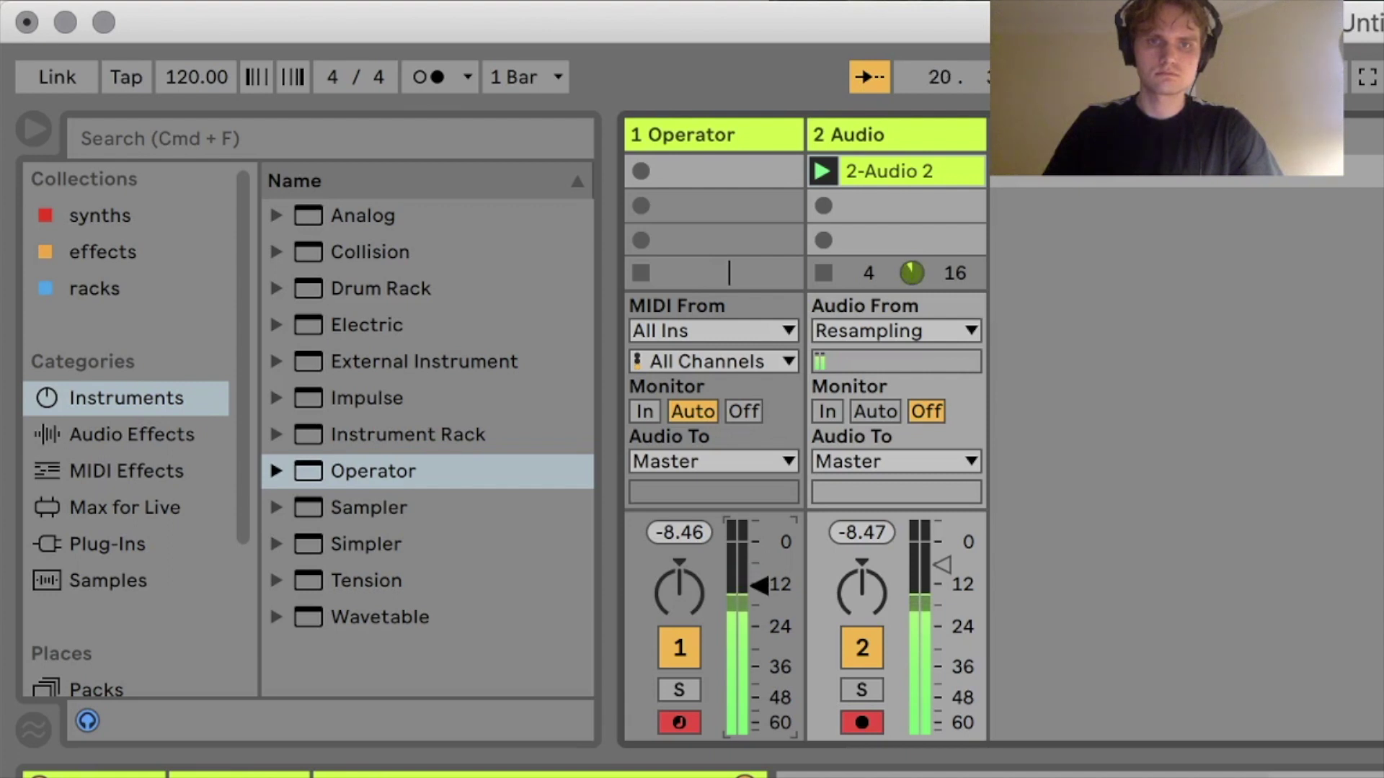
- Insert an audio track after 2 Audio, set its input to Resampling, arm it and record into its first clip slot
{"action": "left_click", "coordinate": [883, 127]}
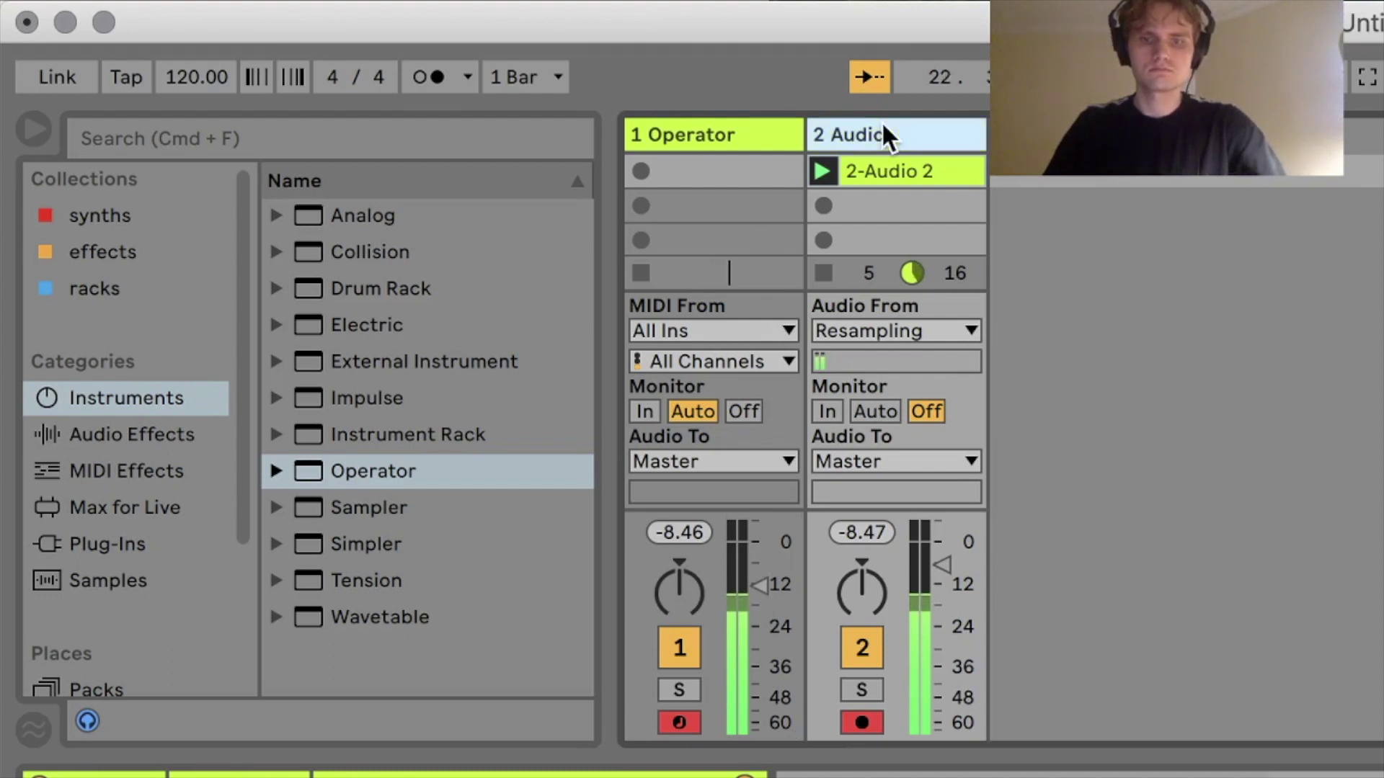
{"action": "key", "text": "super+t"}
{"action": "left_click", "coordinate": [1116, 333]}
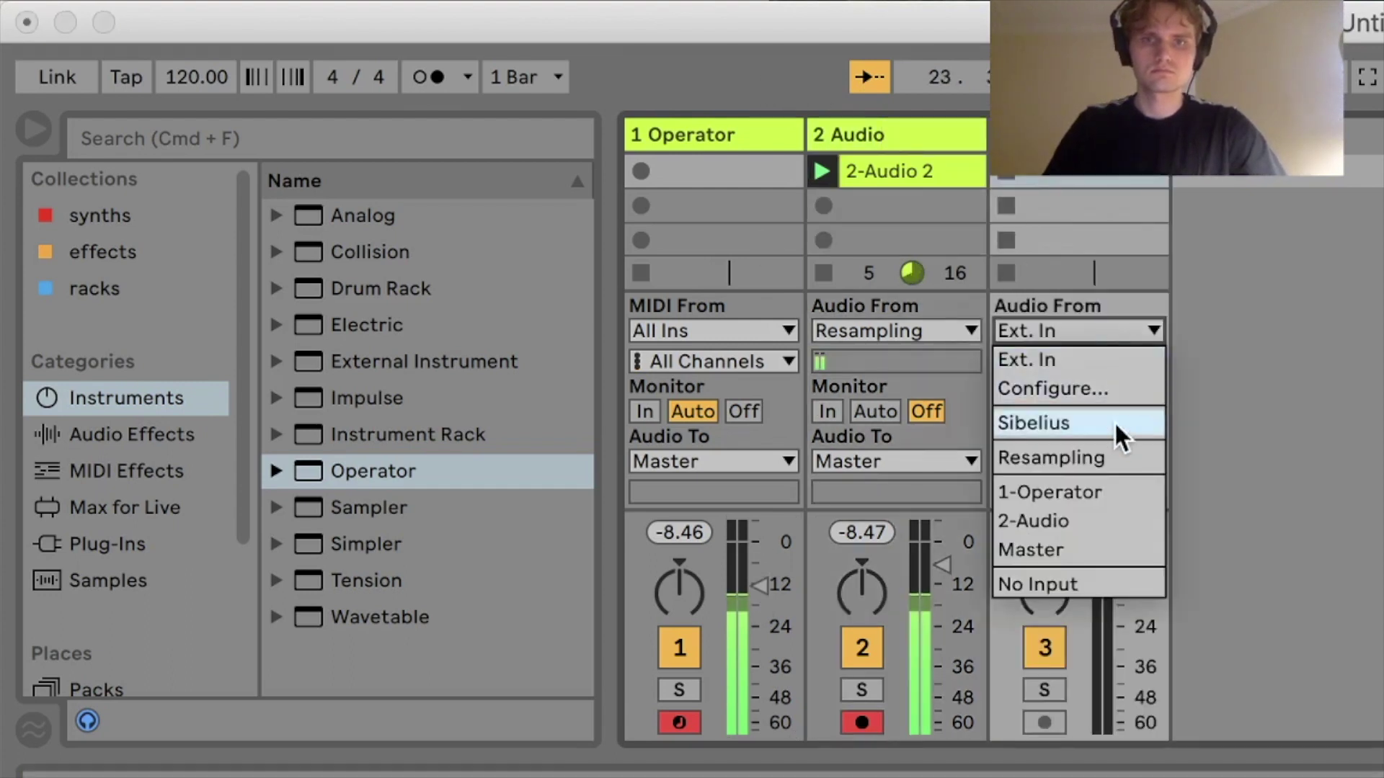
{"action": "left_click", "coordinate": [1110, 457]}
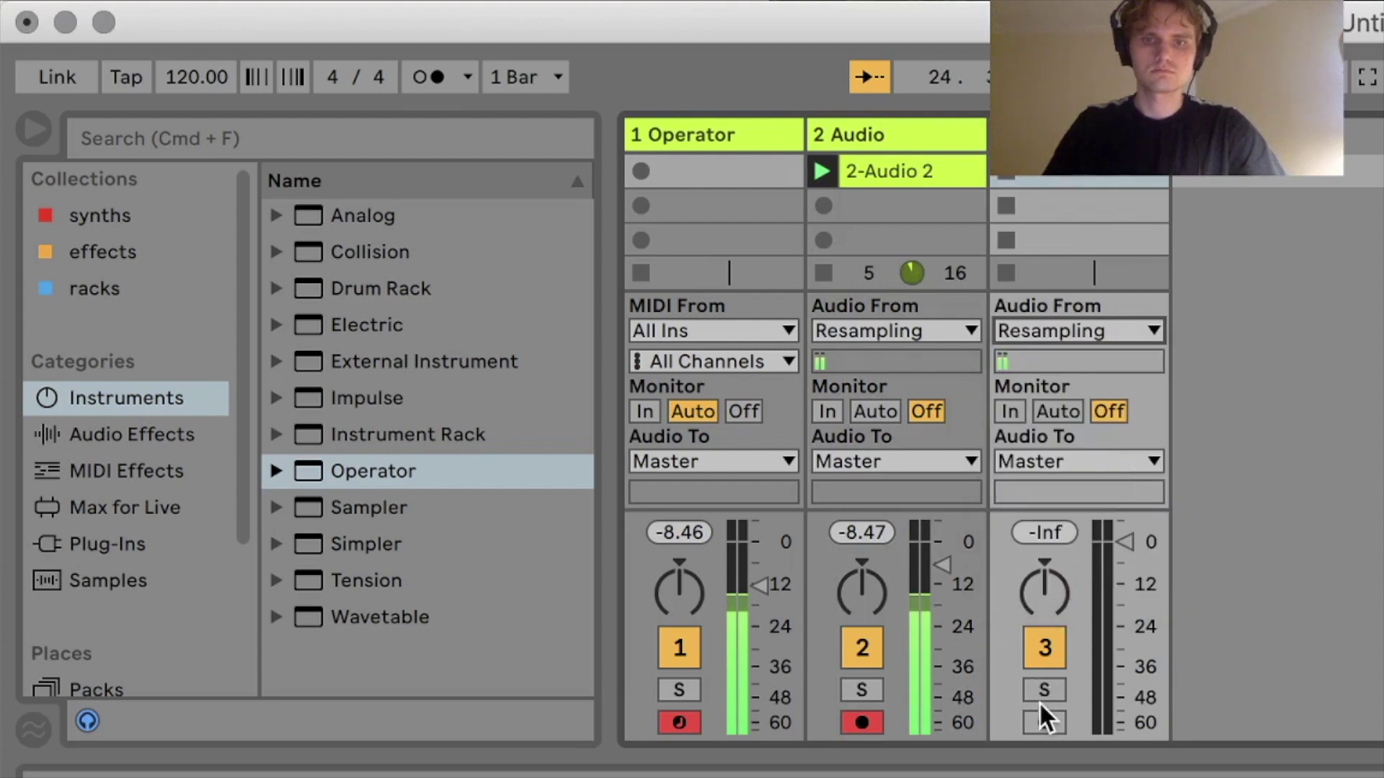
{"action": "left_click", "coordinate": [1044, 722]}
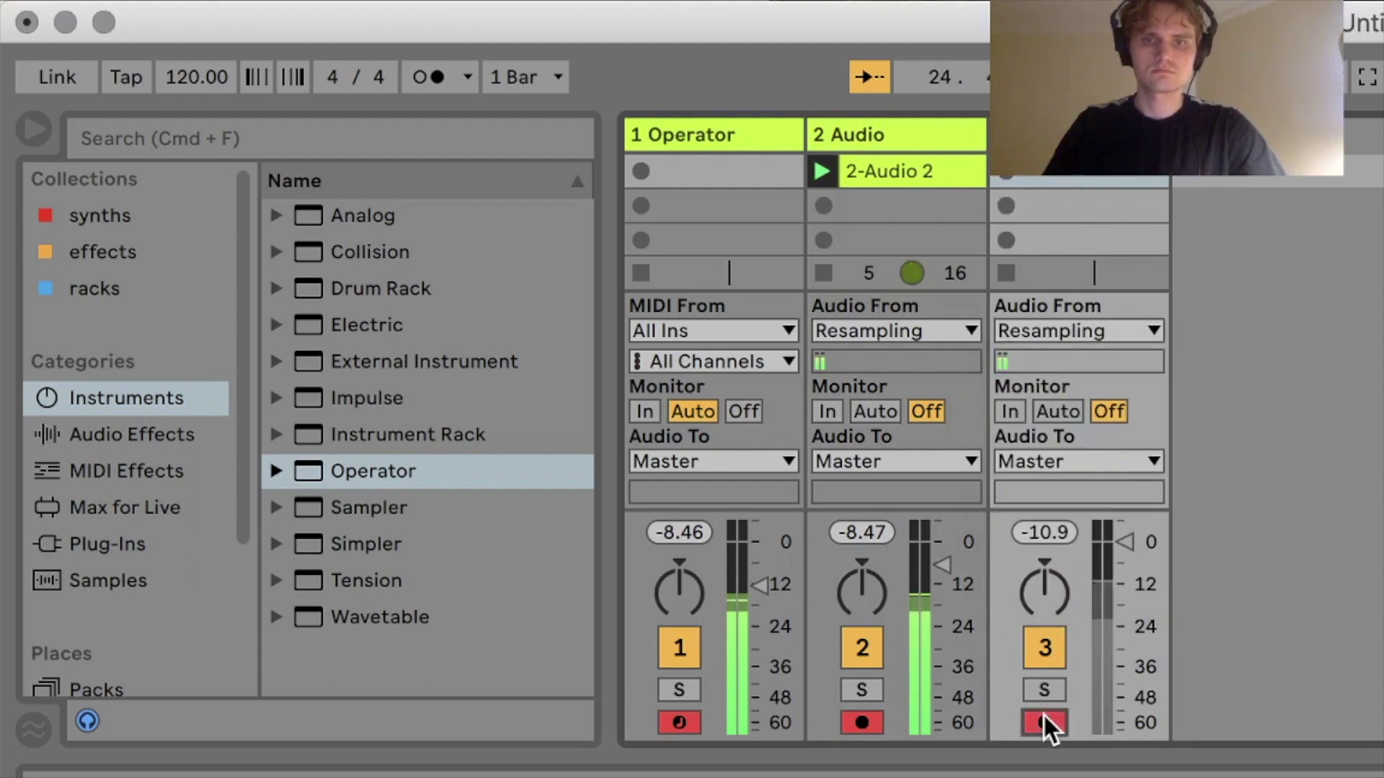
{"action": "left_click", "coordinate": [1004, 172]}
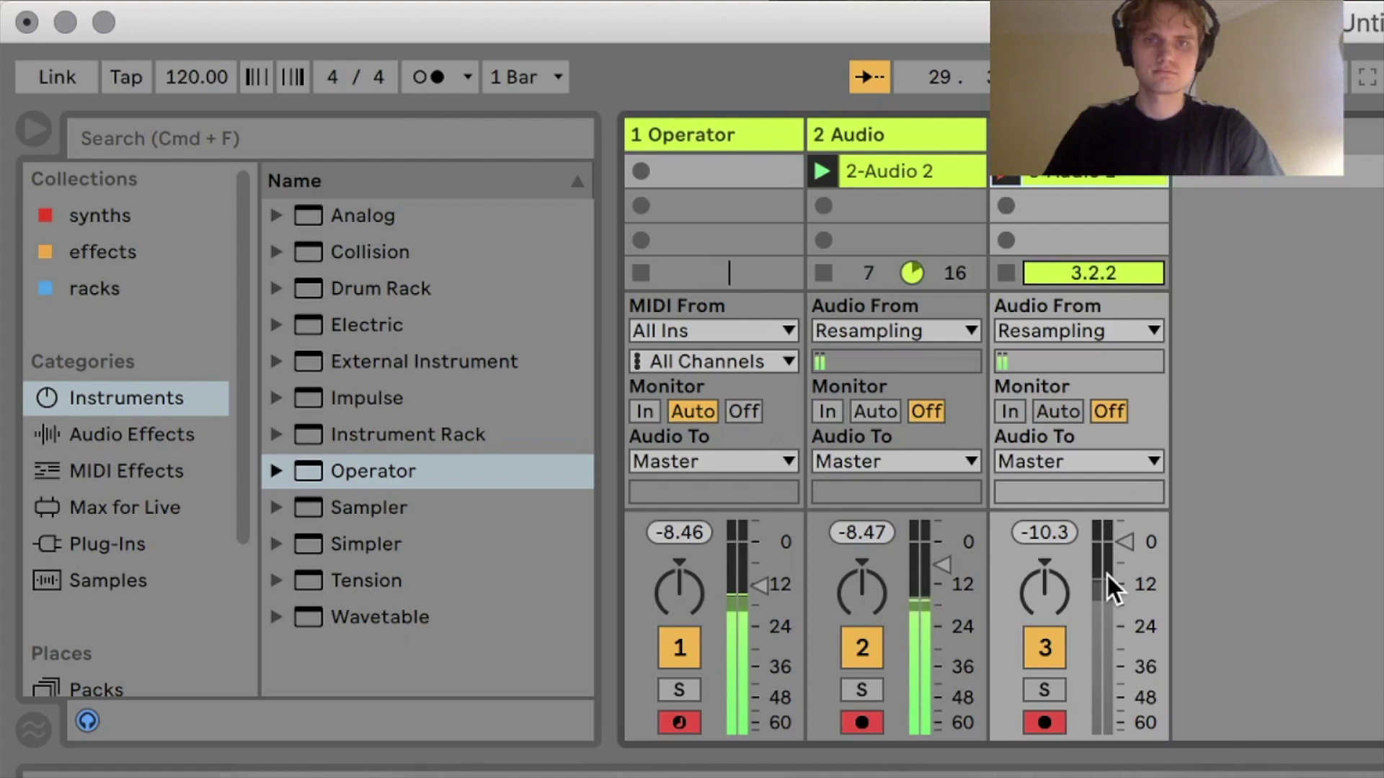
- Loop the recorded clip on track 3, fading the track up from silence to about -5 dB
{"action": "left_click_drag", "start_coordinate": [1096, 542], "coordinate": [1130, 733]}
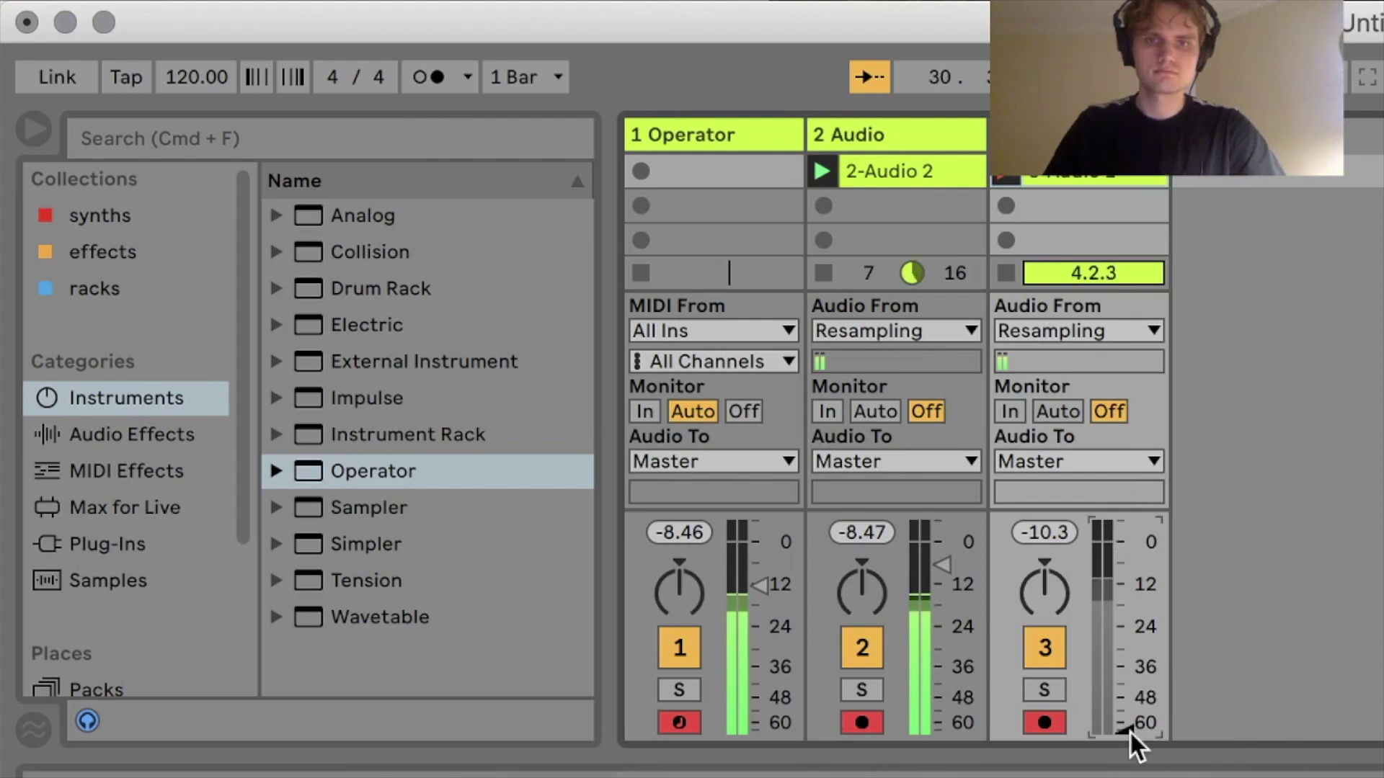
{"action": "left_click", "coordinate": [1012, 174]}
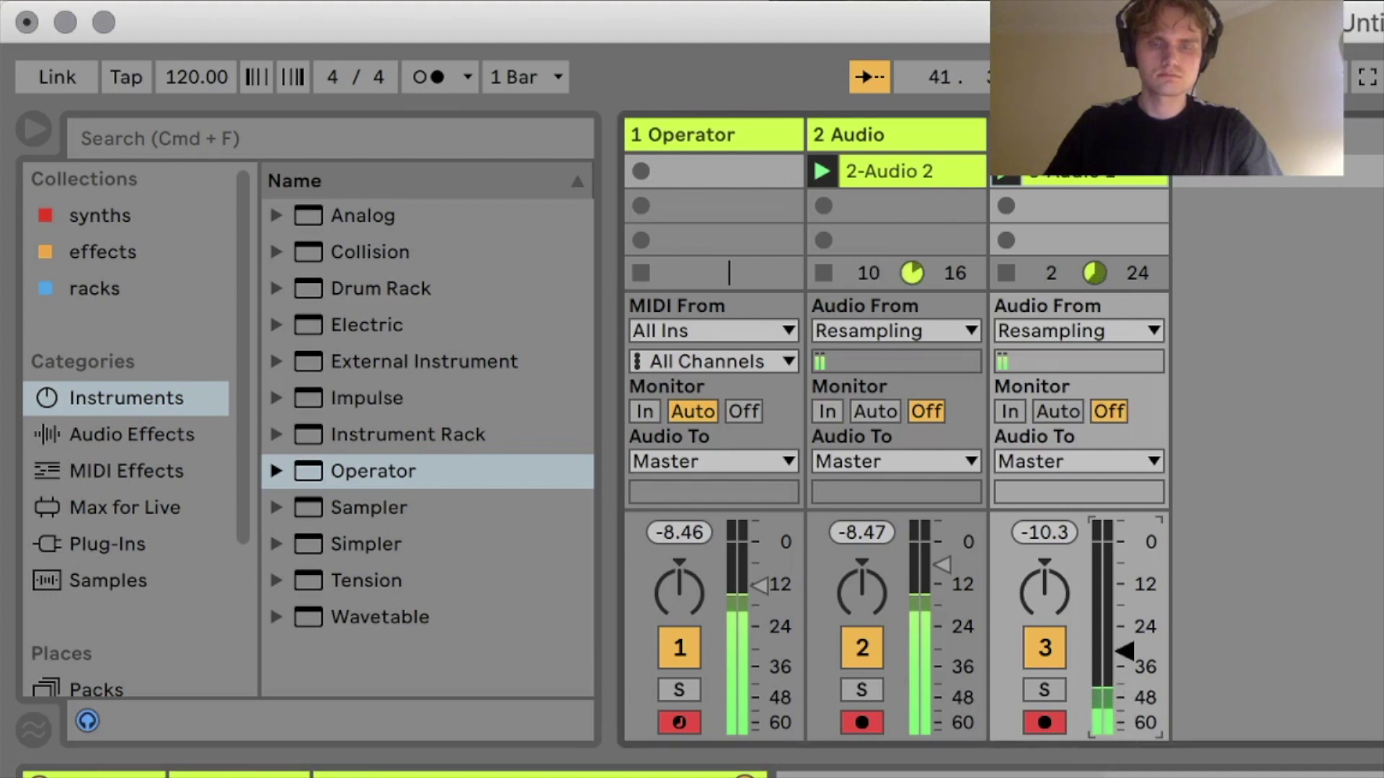
{"action": "left_click_drag", "start_coordinate": [1125, 631], "coordinate": [1125, 607]}
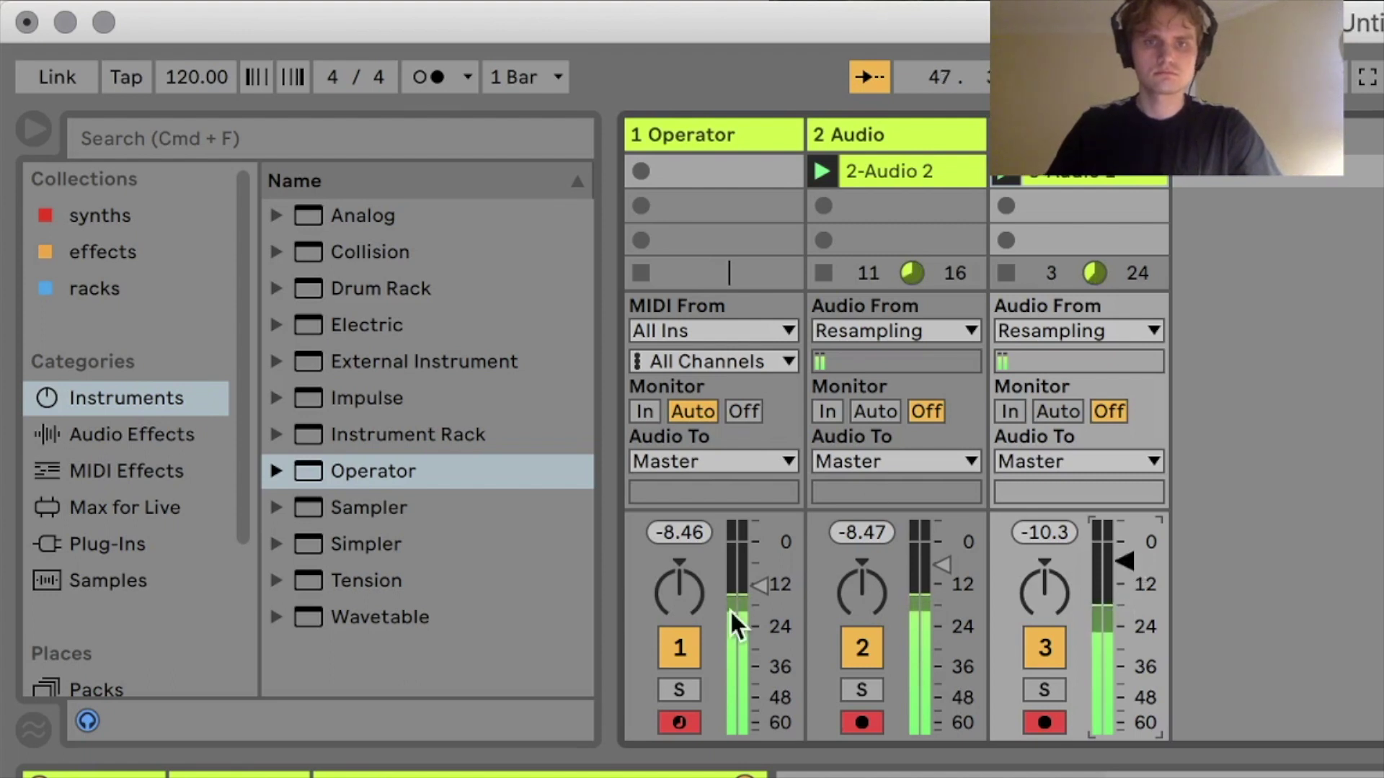
- Fade the Operator track down to silence and delete it
{"action": "left_click", "coordinate": [756, 591]}
{"action": "left_click_drag", "start_coordinate": [759, 592], "coordinate": [759, 740]}
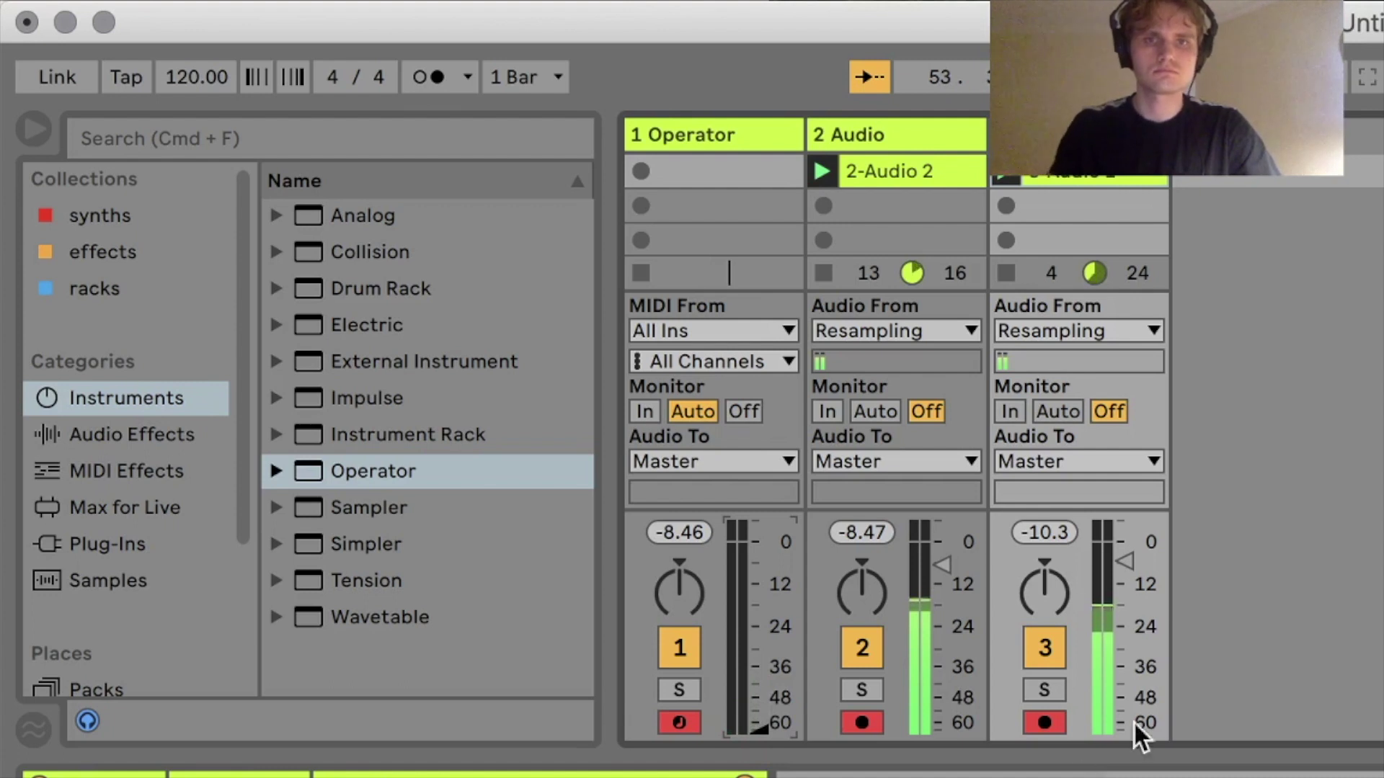
{"action": "left_click", "coordinate": [708, 136]}
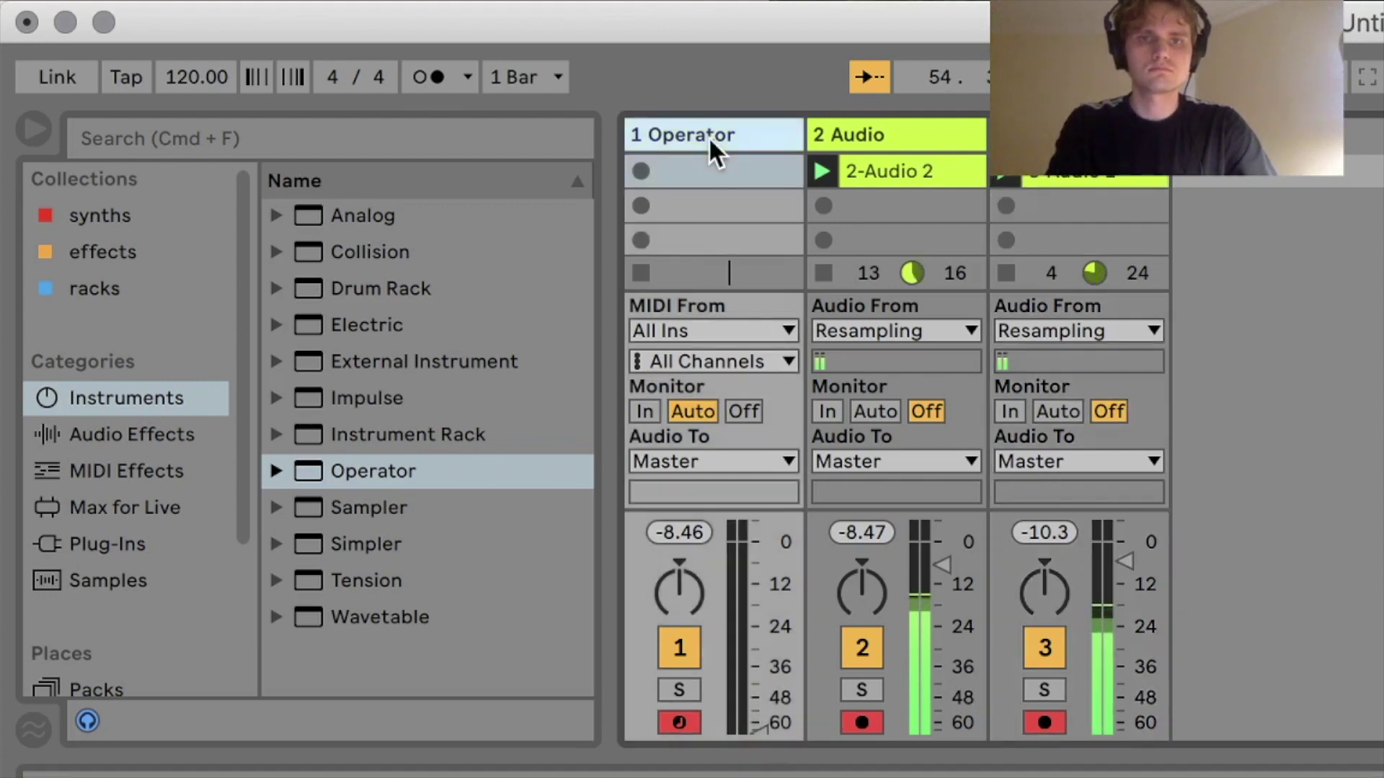
{"action": "key", "text": "Delete"}
- Move the 2-Audio 2 clip onto a new third track and copy it back into track 1's first slot
{"action": "left_click_drag", "start_coordinate": [693, 168], "coordinate": [1038, 193]}
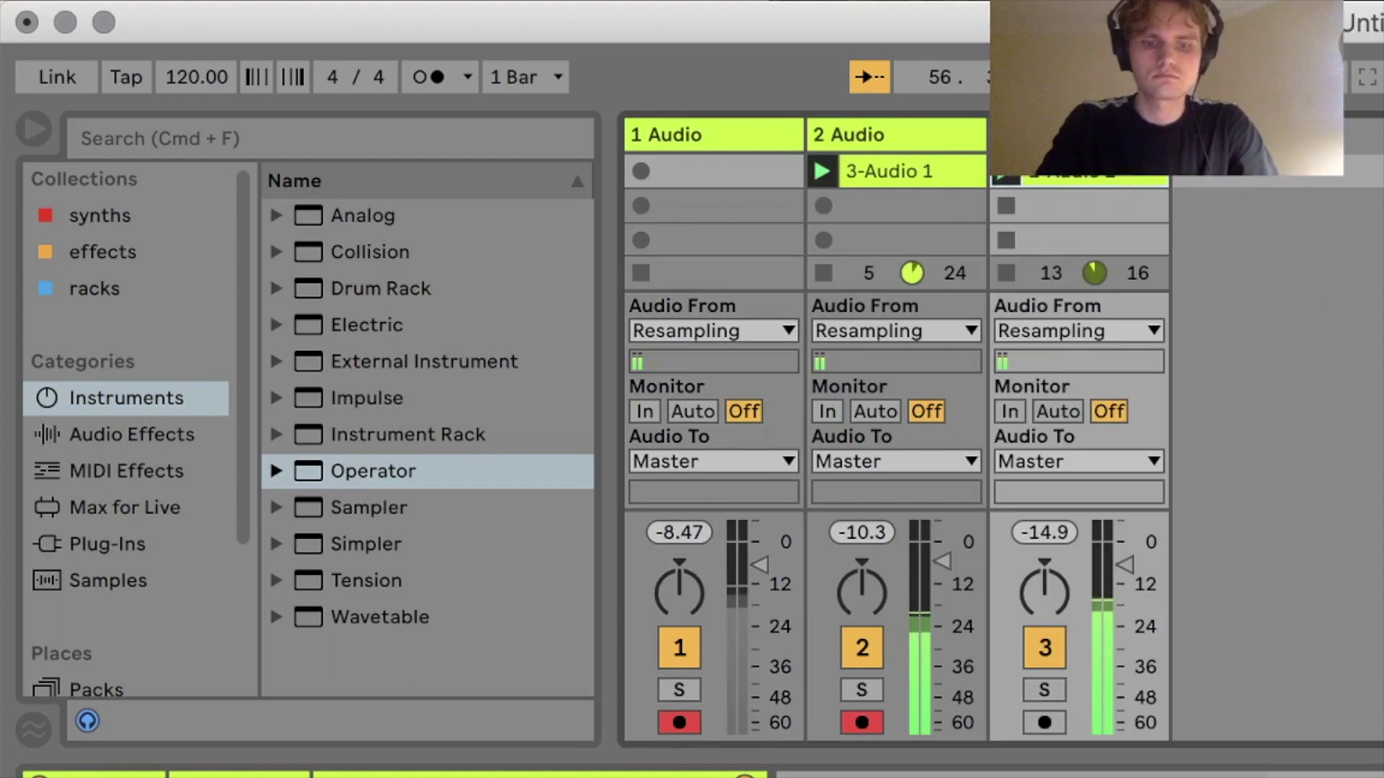
{"action": "left_click_drag", "start_coordinate": [1113, 179], "coordinate": [770, 162]}
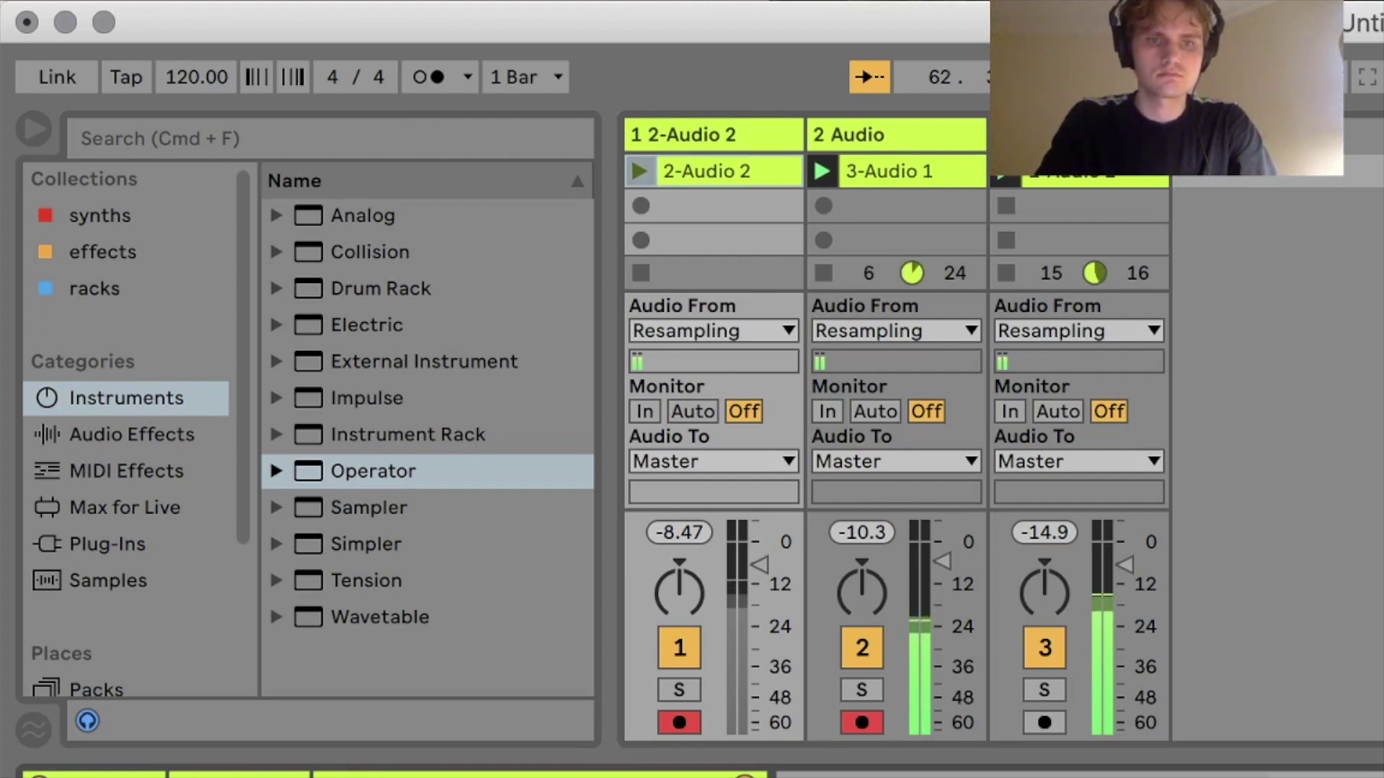
- List the audio effects in the browser and launch the 2-Audio 2 clip on track 1
{"action": "key", "text": "super+alt+l"}
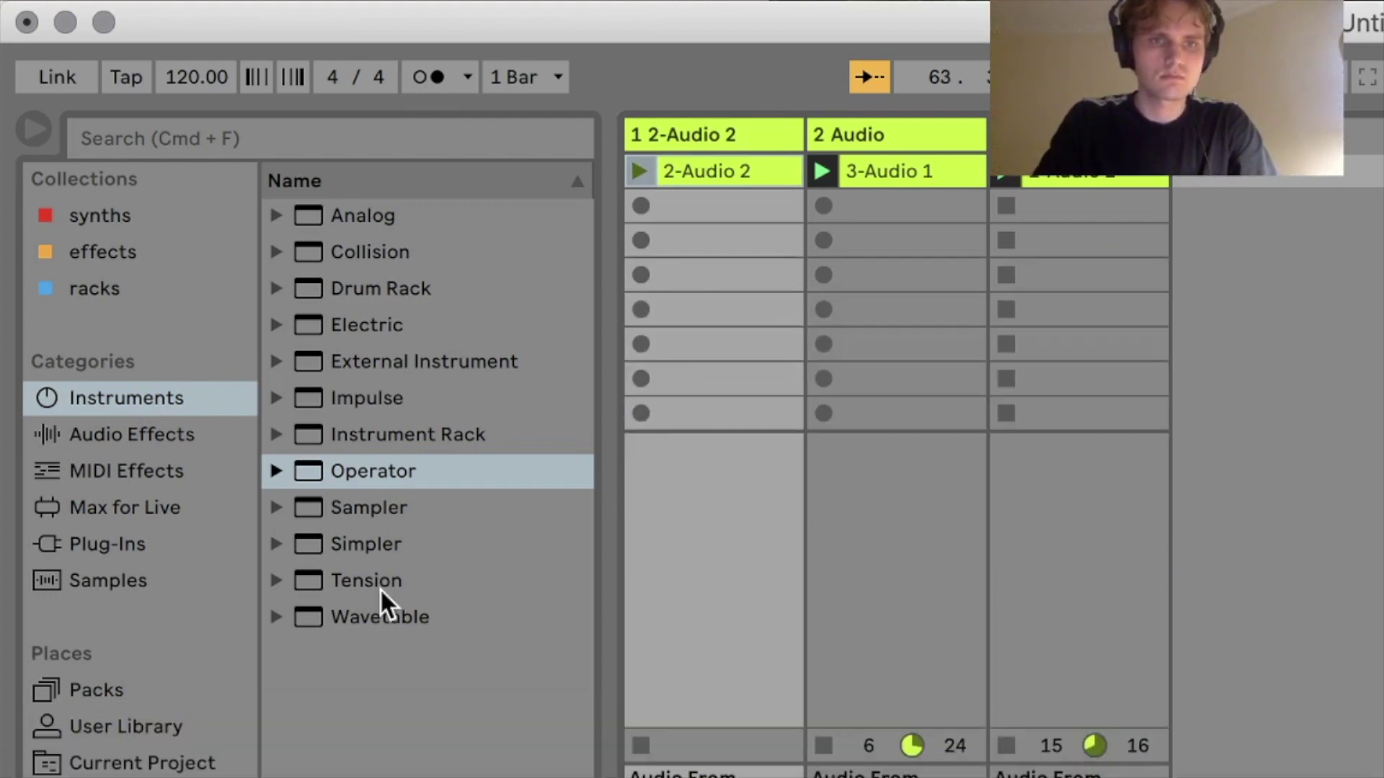
{"action": "left_click", "coordinate": [133, 425]}
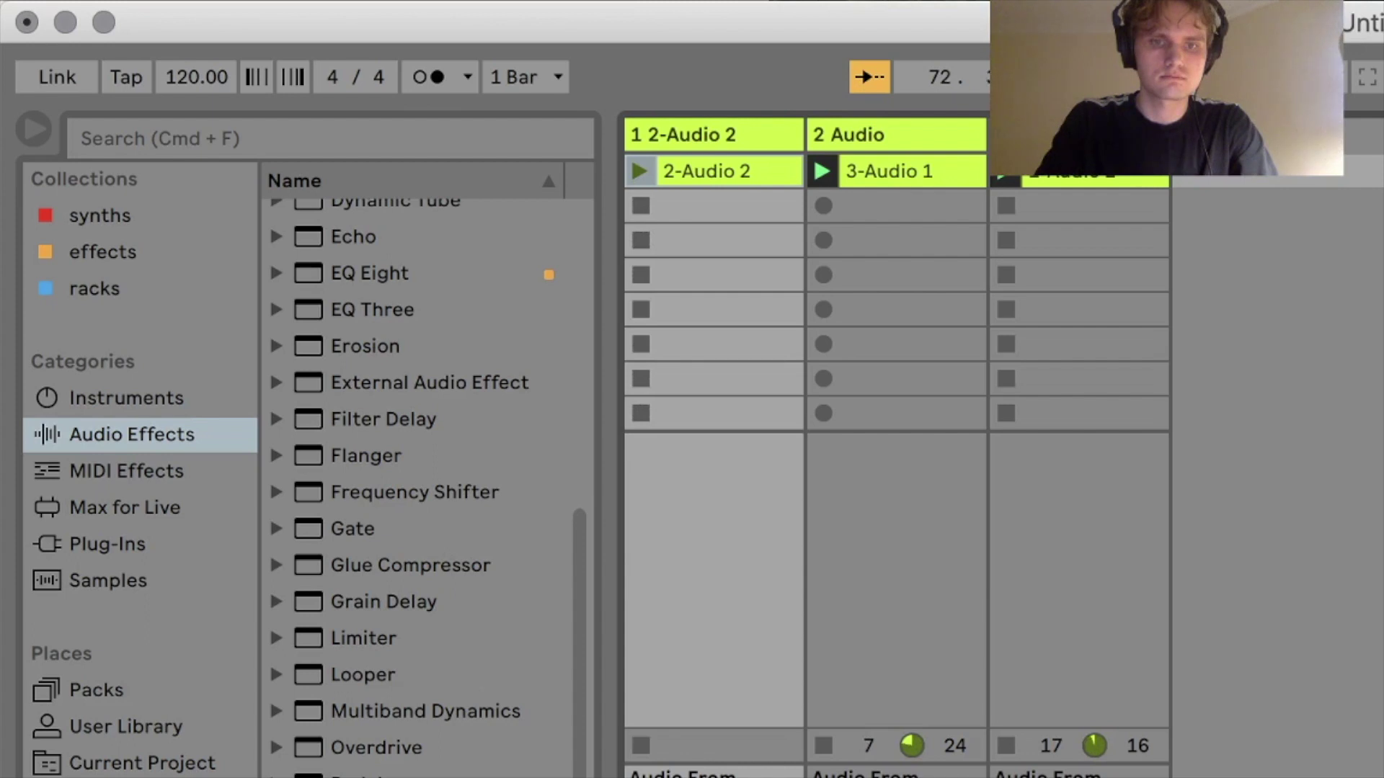
{"action": "left_click", "coordinate": [641, 171]}
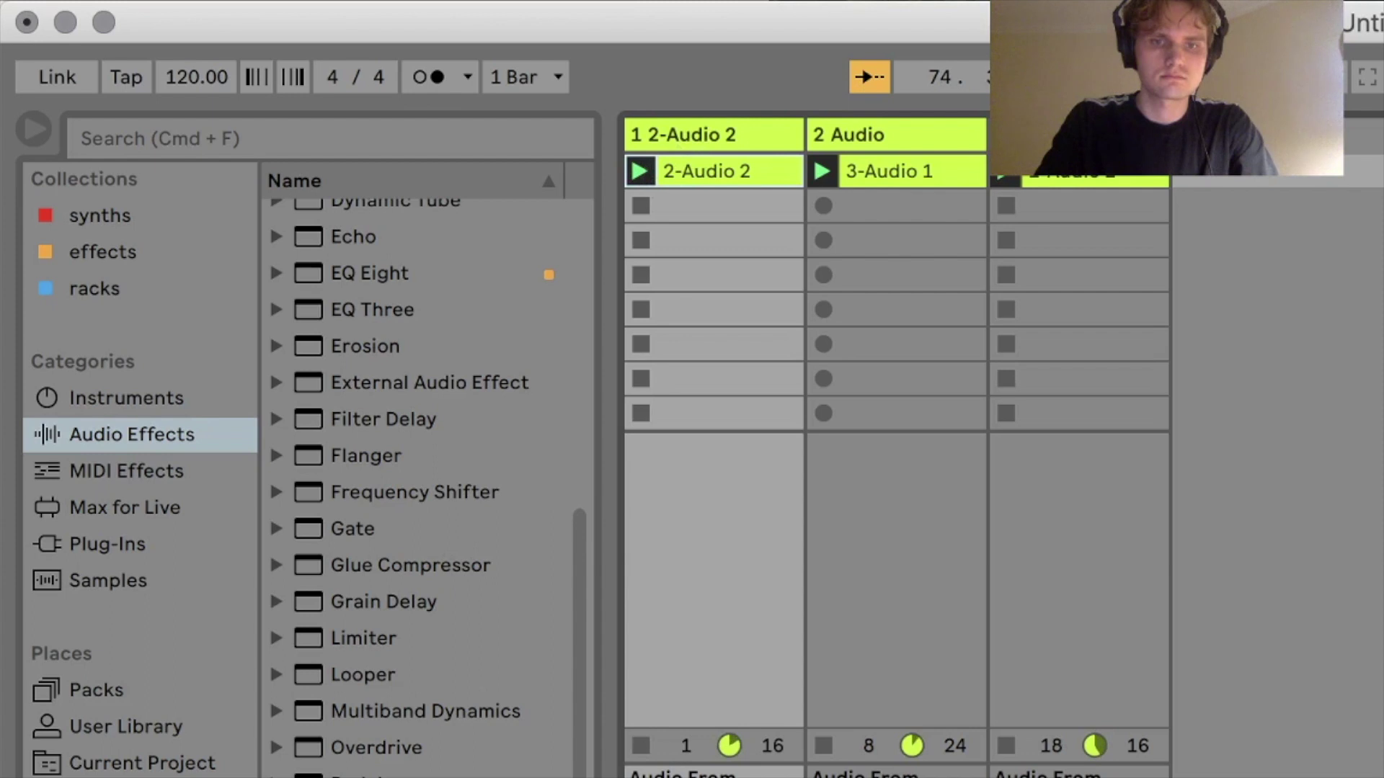
- Turn track 2's volume fully down, raise track 3's volume slightly, and take track 1 out of solo
{"action": "key", "text": "shift+Tab"}
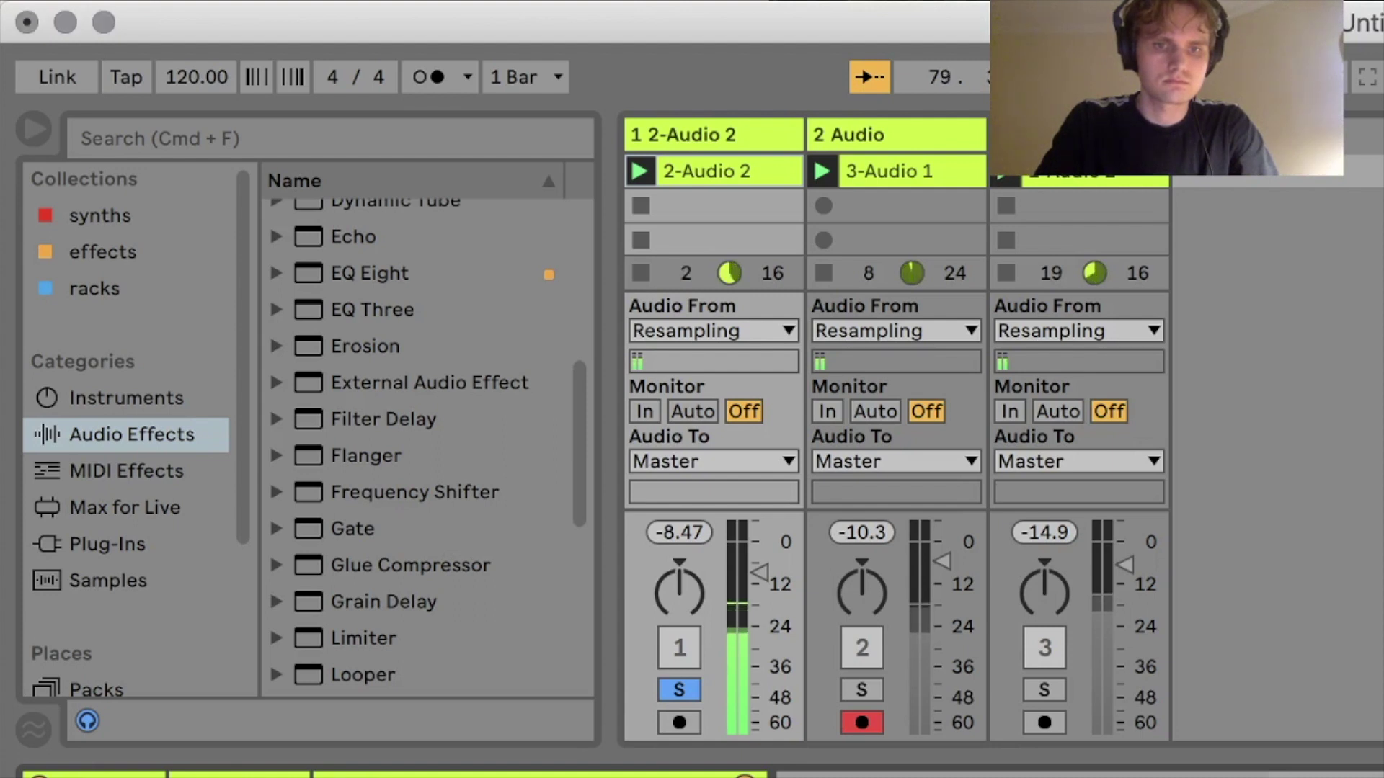
{"action": "left_click_drag", "start_coordinate": [962, 549], "coordinate": [937, 738]}
{"action": "mouse_move", "coordinate": [1123, 565]}
{"action": "left_mouse_down"}
{"action": "mouse_move", "coordinate": [1113, 733]}
{"action": "mouse_move", "coordinate": [1134, 714]}
{"action": "mouse_move", "coordinate": [1131, 564]}
{"action": "left_mouse_up"}
{"action": "left_click", "coordinate": [683, 689]}
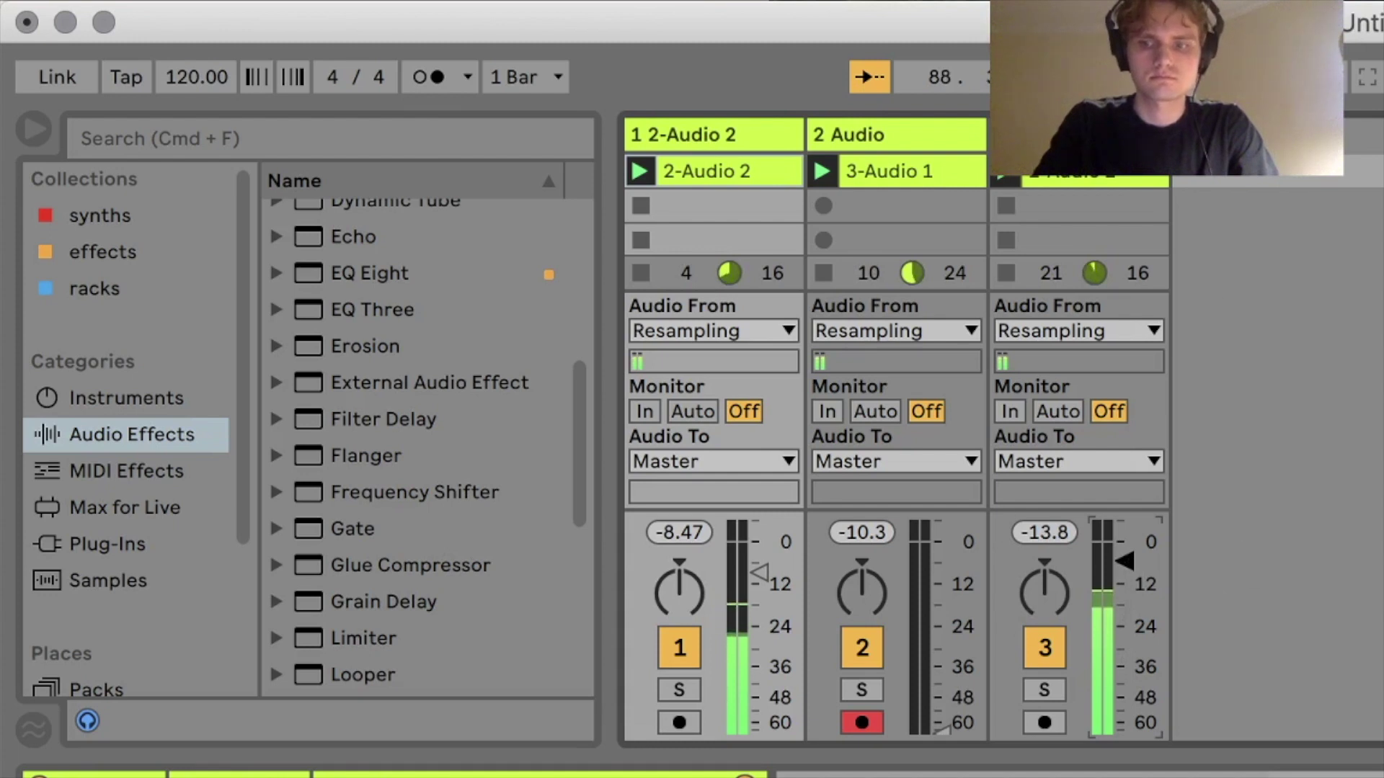
- Select the Delay effect in the audio effects list
{"action": "key", "text": "super+alt+l"}
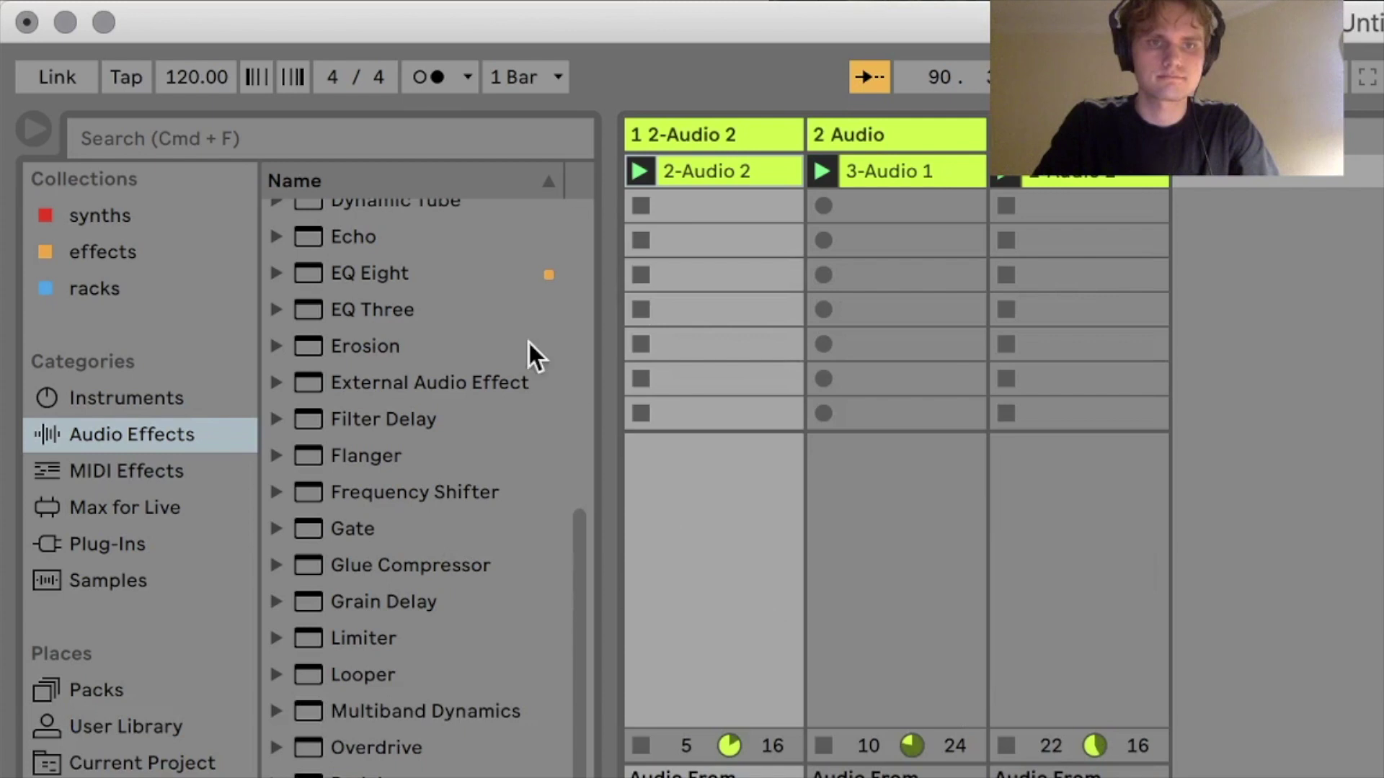
{"action": "scroll", "coordinate": [503, 328], "scroll_direction": "up", "scroll_amount": 12}
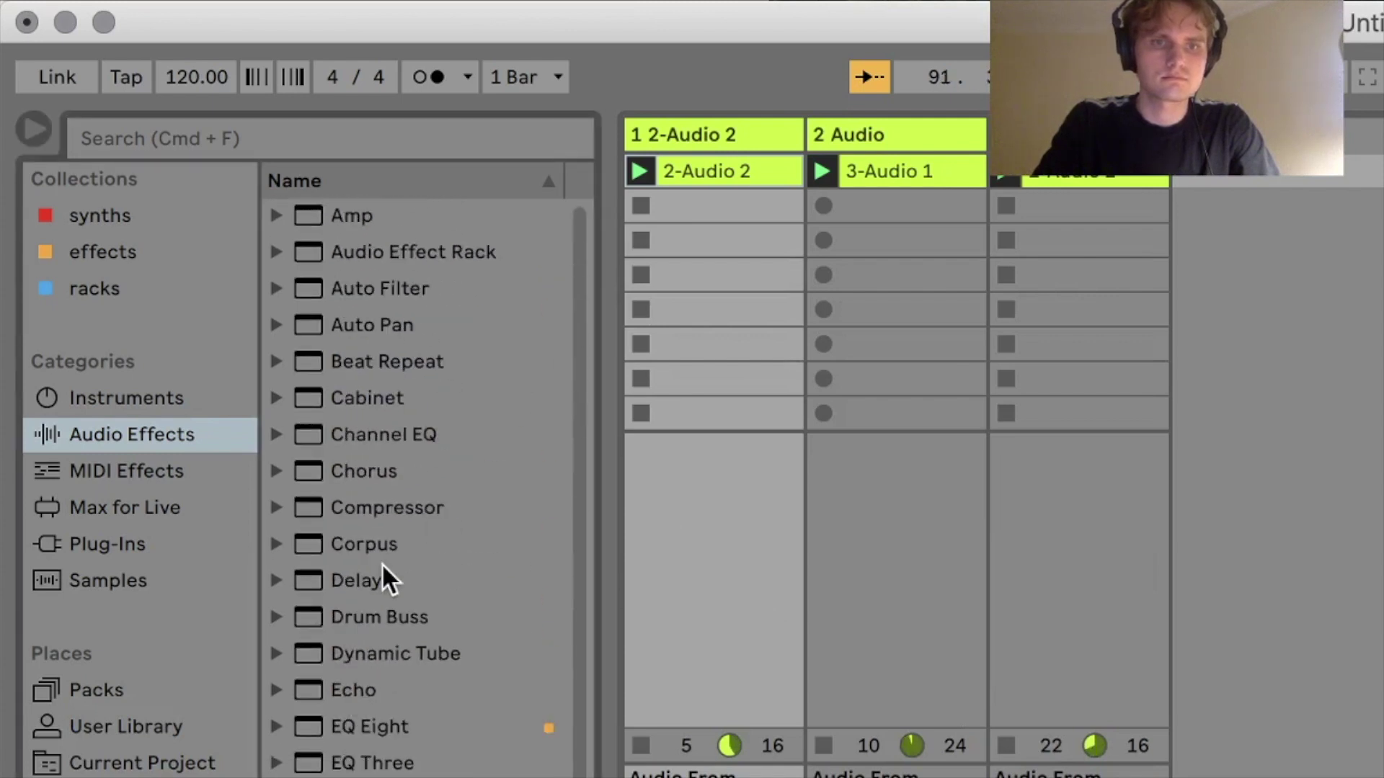
{"action": "left_click", "coordinate": [374, 573]}
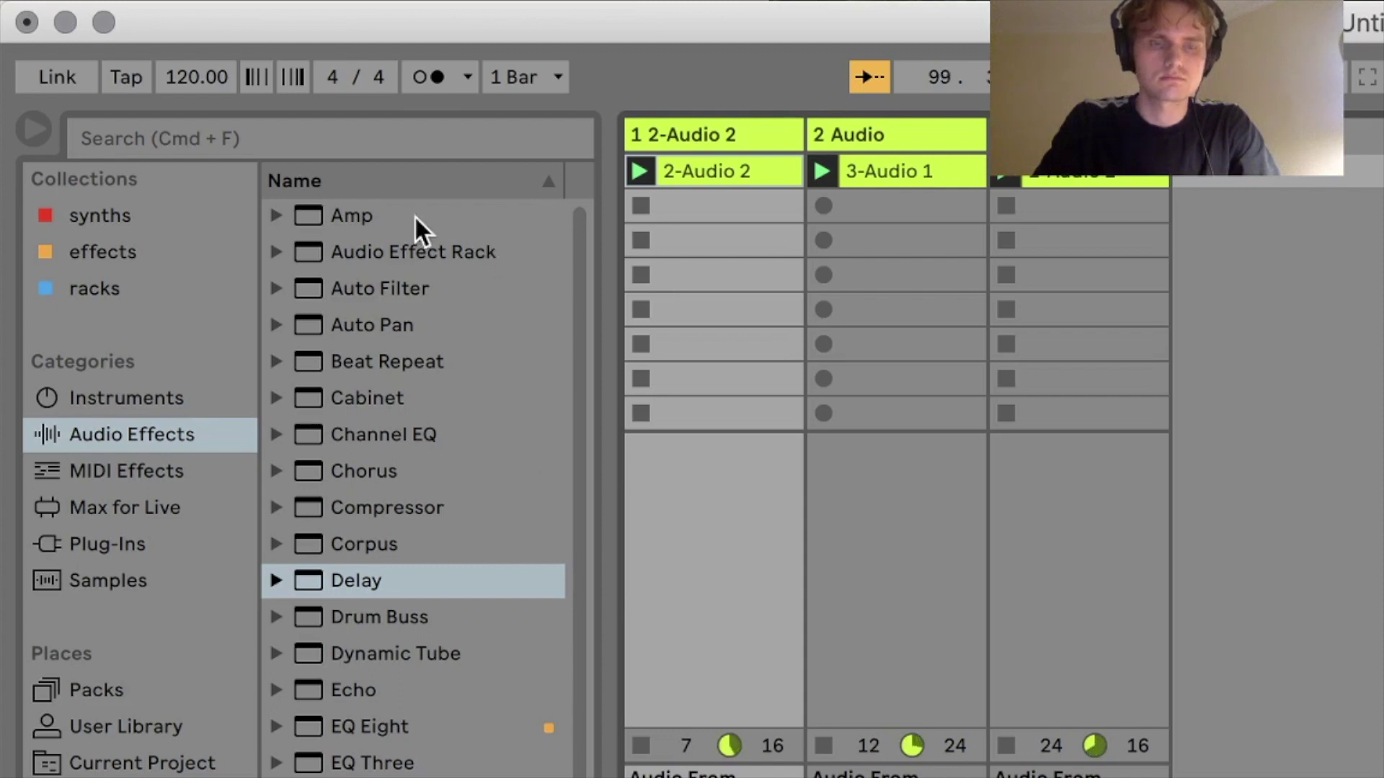
- Load the Operator instrument onto a new fourth track and create an empty MIDI clip in its first slot
{"action": "left_click", "coordinate": [161, 411]}
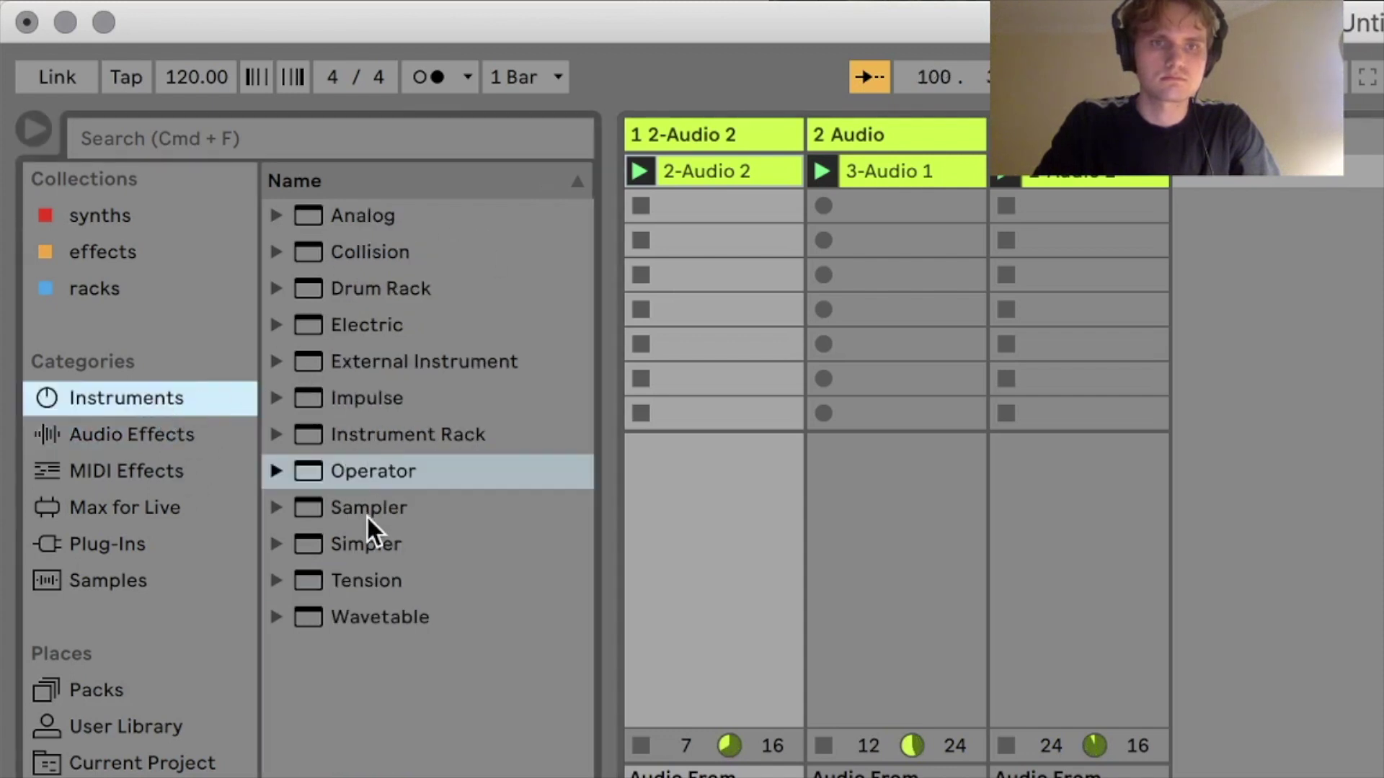
{"action": "left_click", "coordinate": [369, 473]}
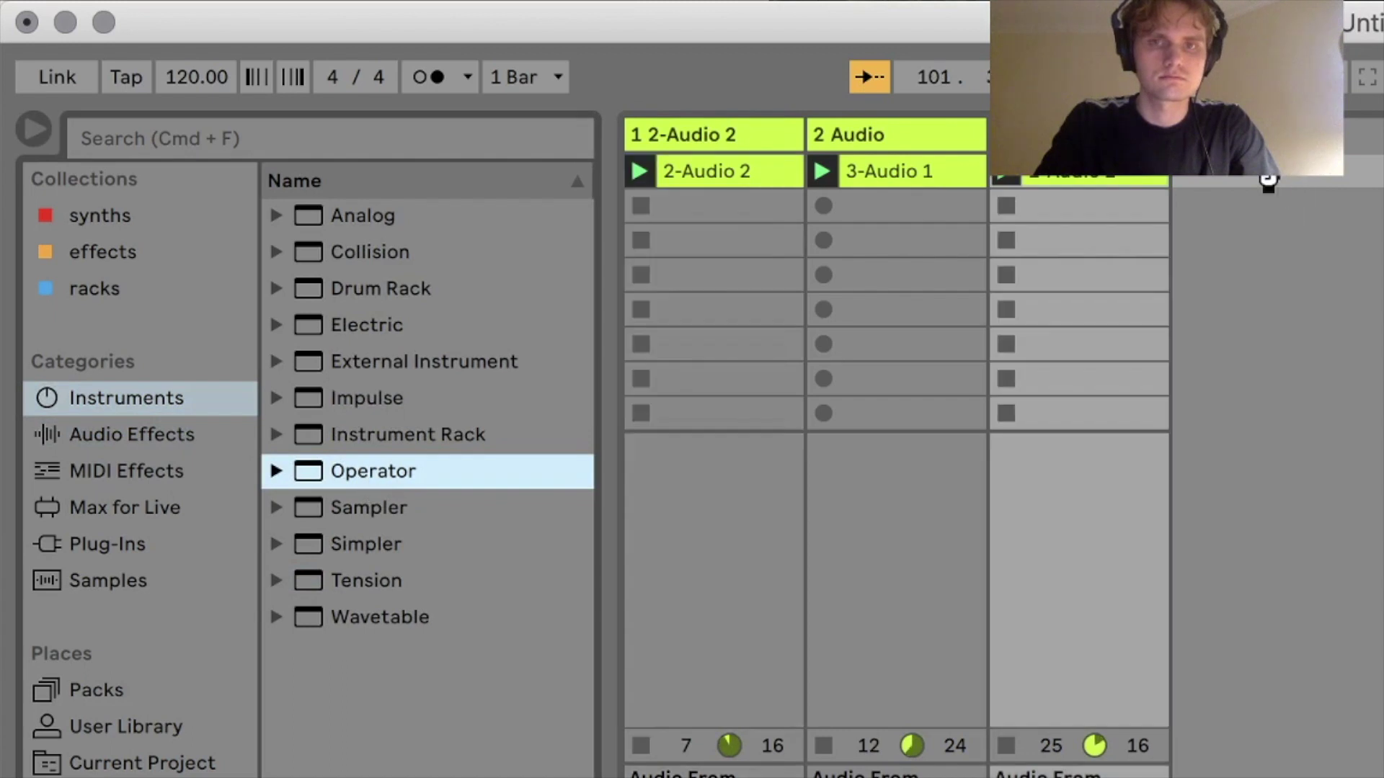
{"action": "left_click_drag", "start_coordinate": [1269, 180], "coordinate": [1270, 175]}
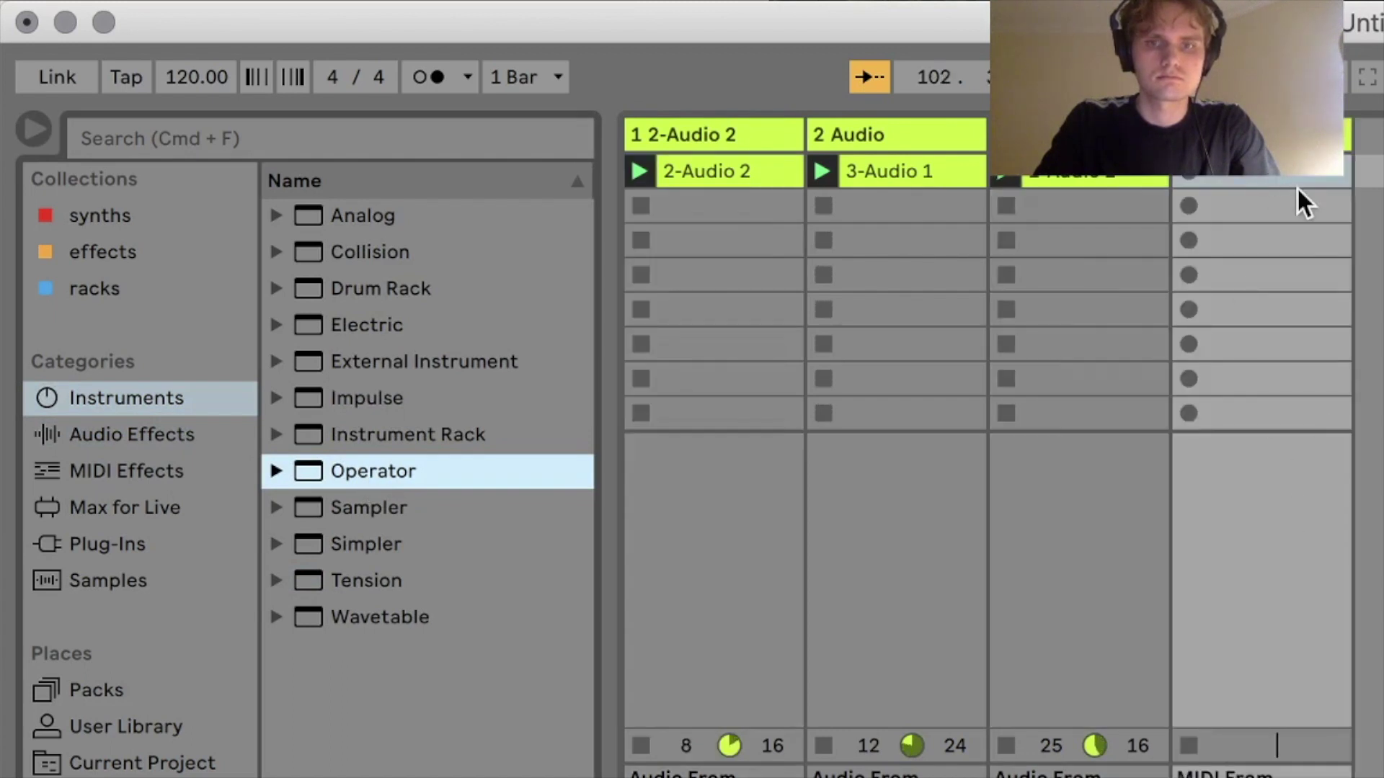
{"action": "double_click", "coordinate": [1286, 178]}
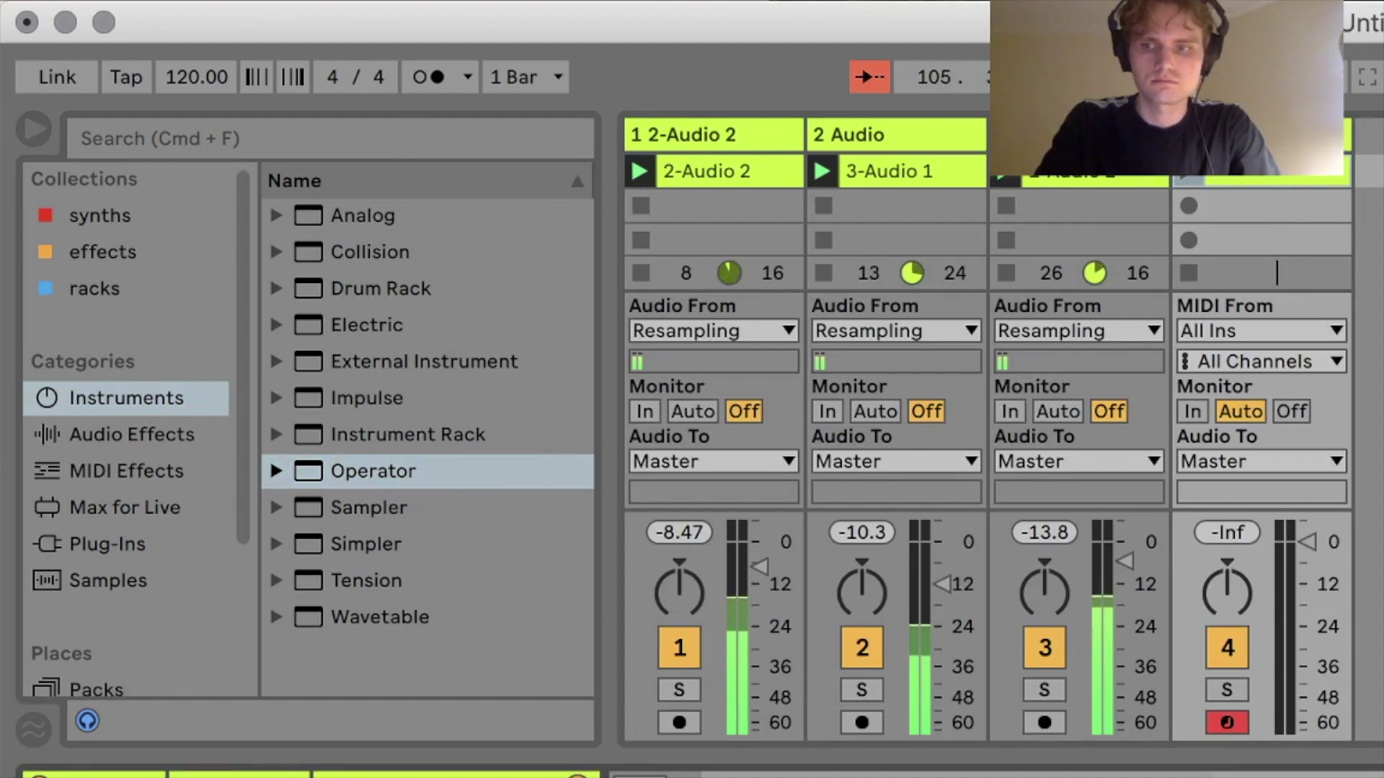
{"action": "key", "text": "shift+Tab"}
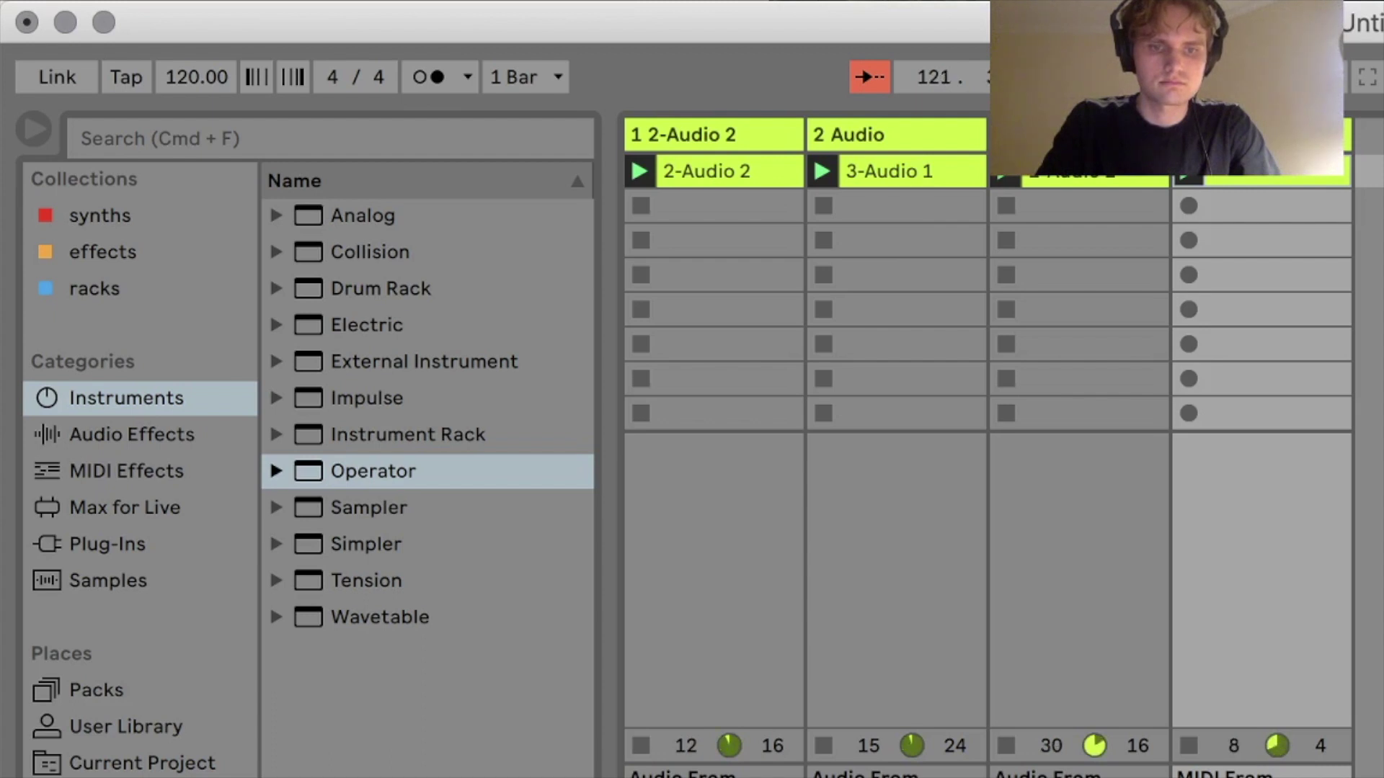
- Copy the 2-Audio 2 clip from track 1 onto a new fifth track
{"action": "left_click", "coordinate": [922, 178]}
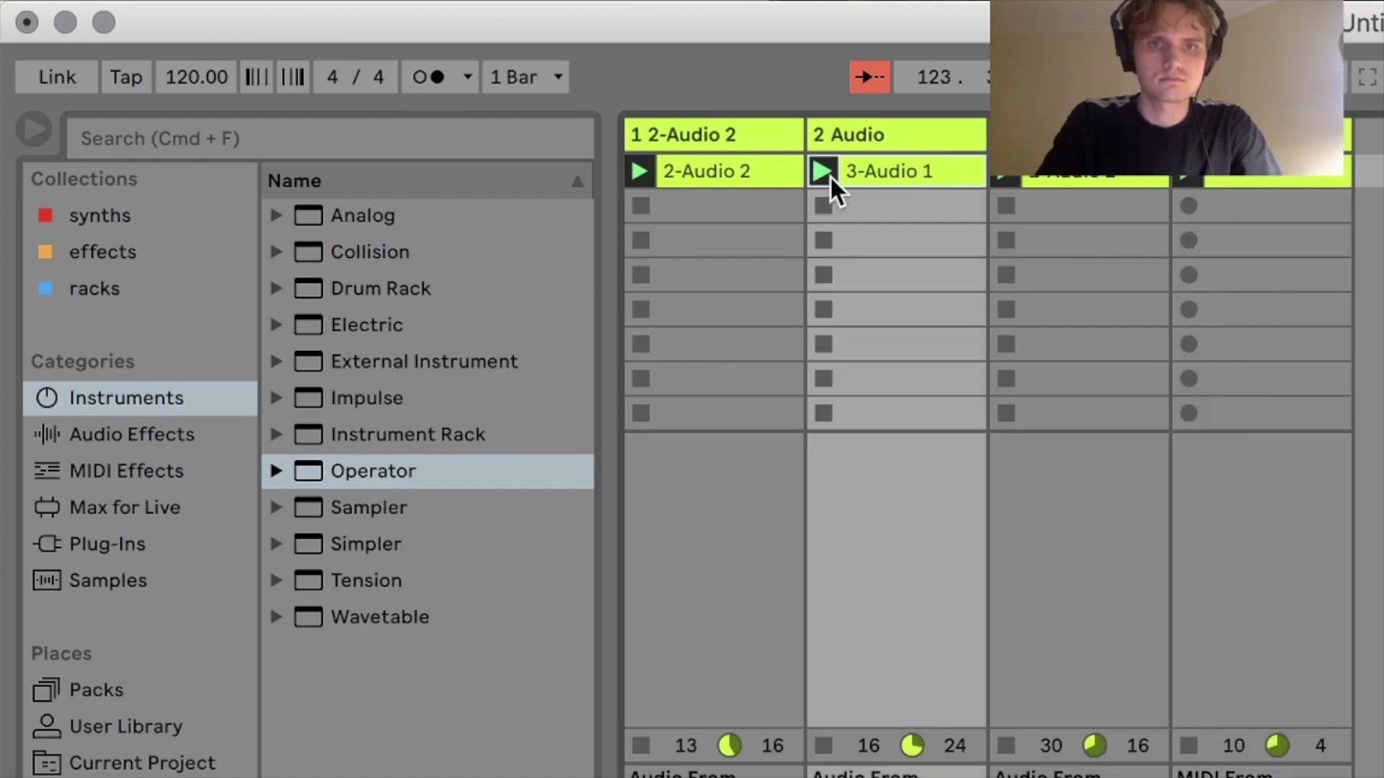
{"action": "left_click_drag", "start_coordinate": [752, 180], "coordinate": [1368, 171]}
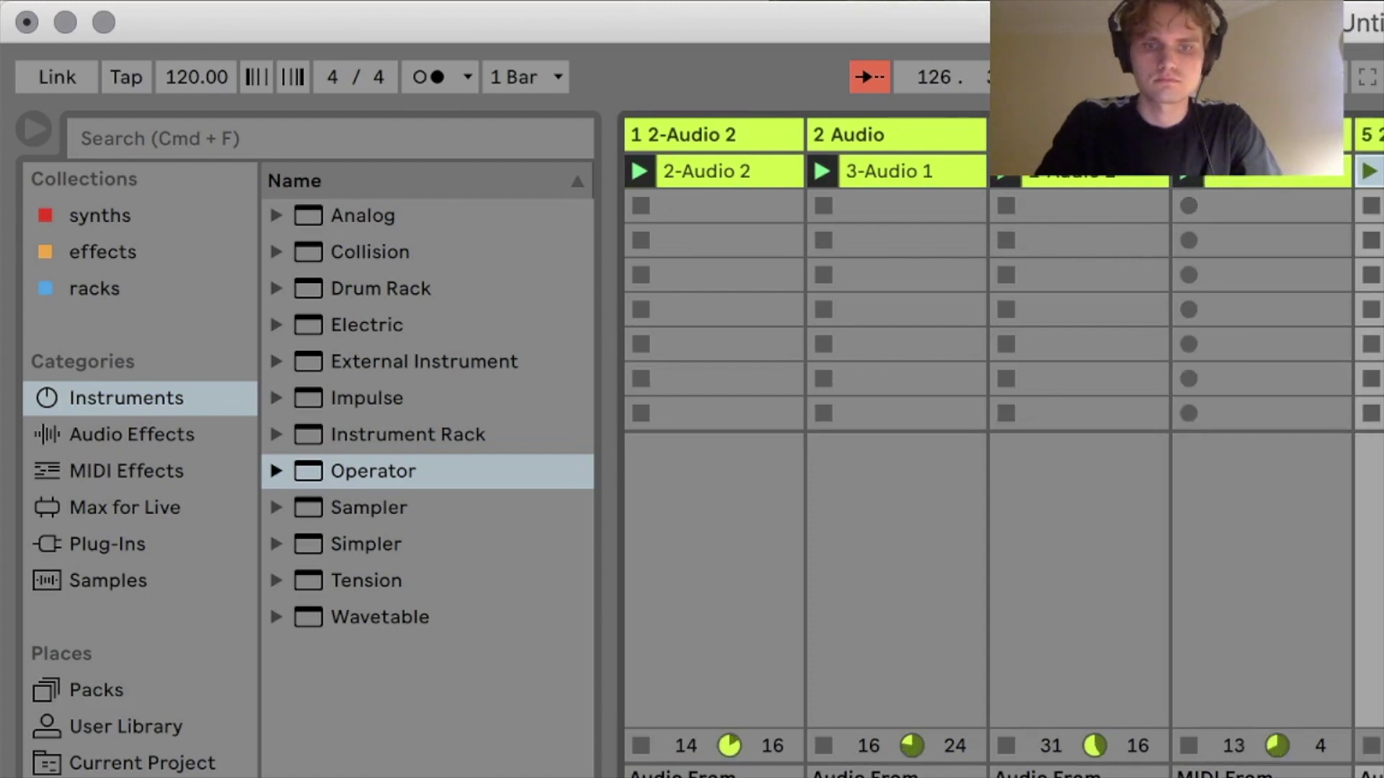
{"action": "key", "text": "shift+Tab"}
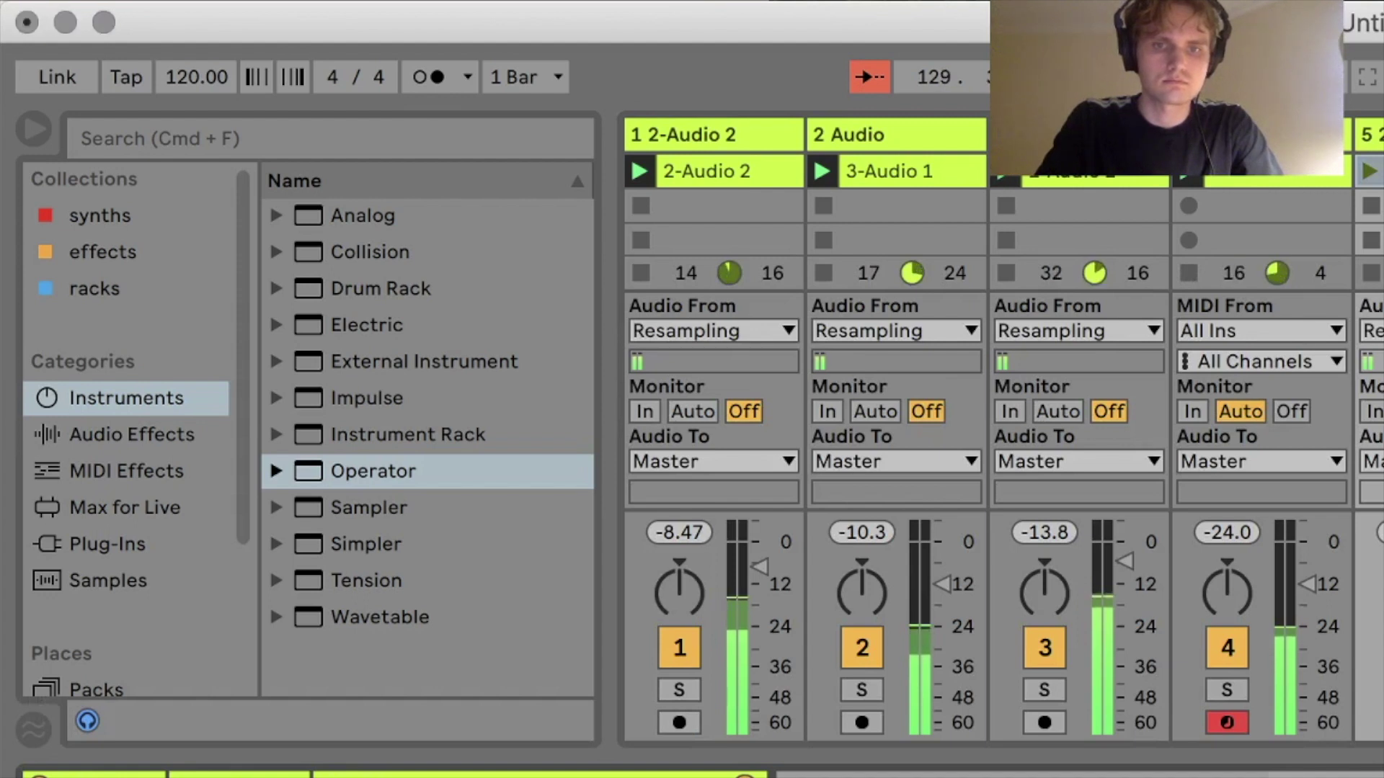
{"action": "key", "text": "super+alt+l"}
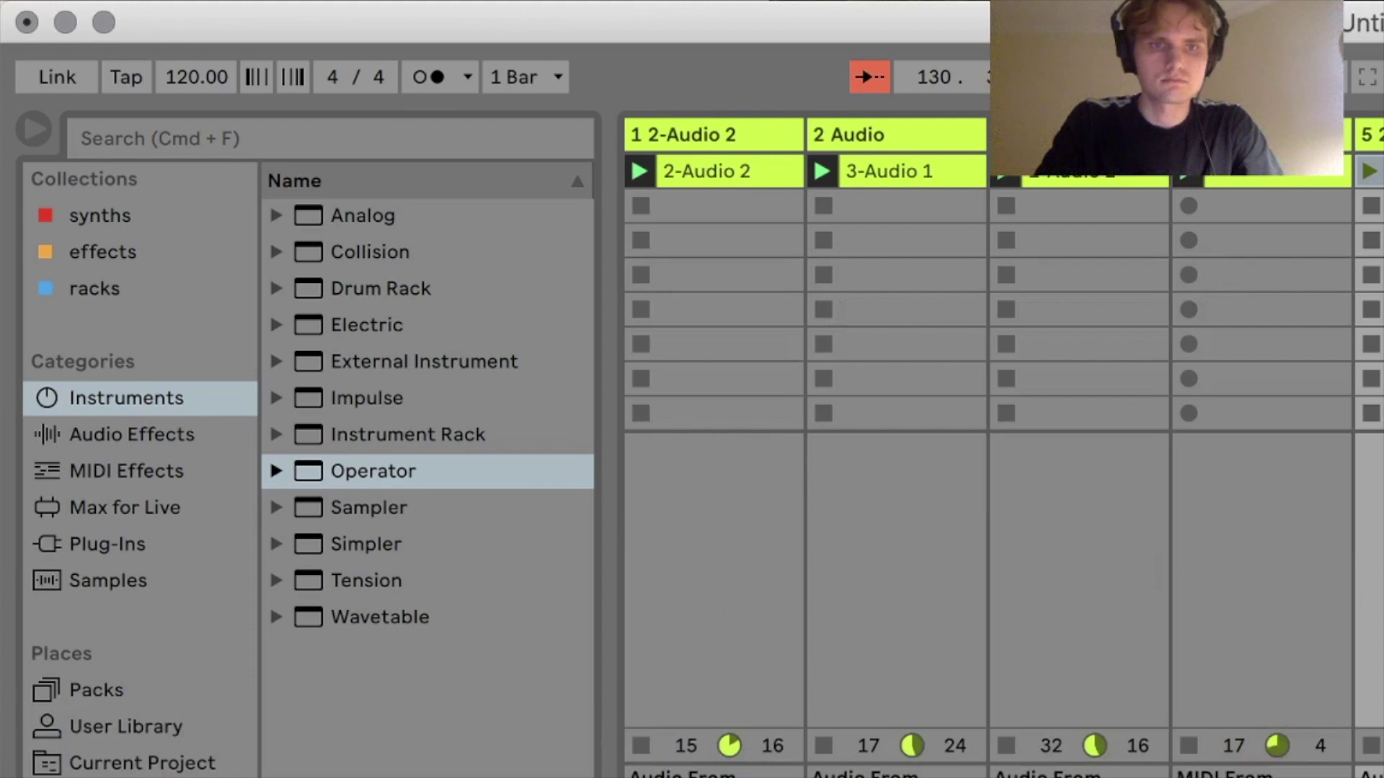
- Select the Auto Pan audio effect and launch the clip in the fifth track's first slot
{"action": "left_click", "coordinate": [135, 425]}
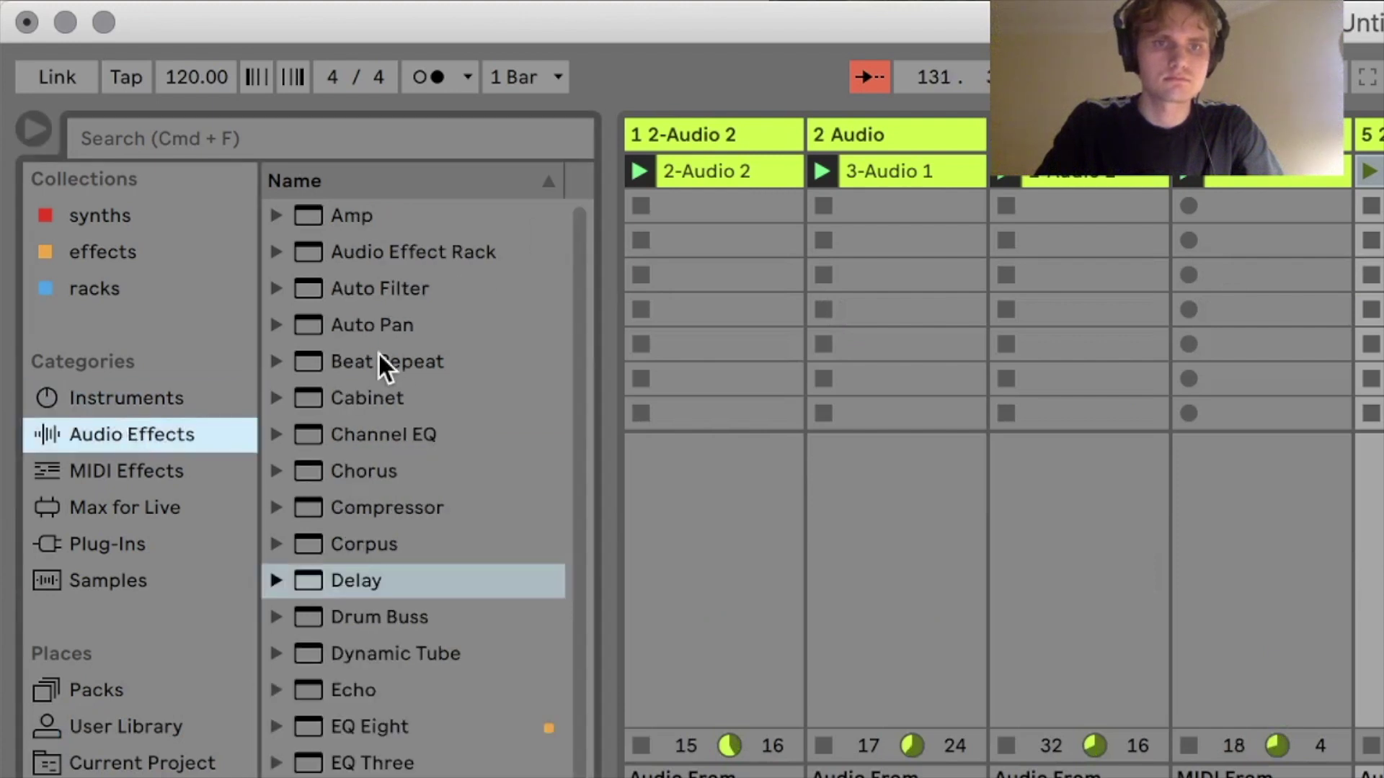
{"action": "left_click", "coordinate": [377, 330]}
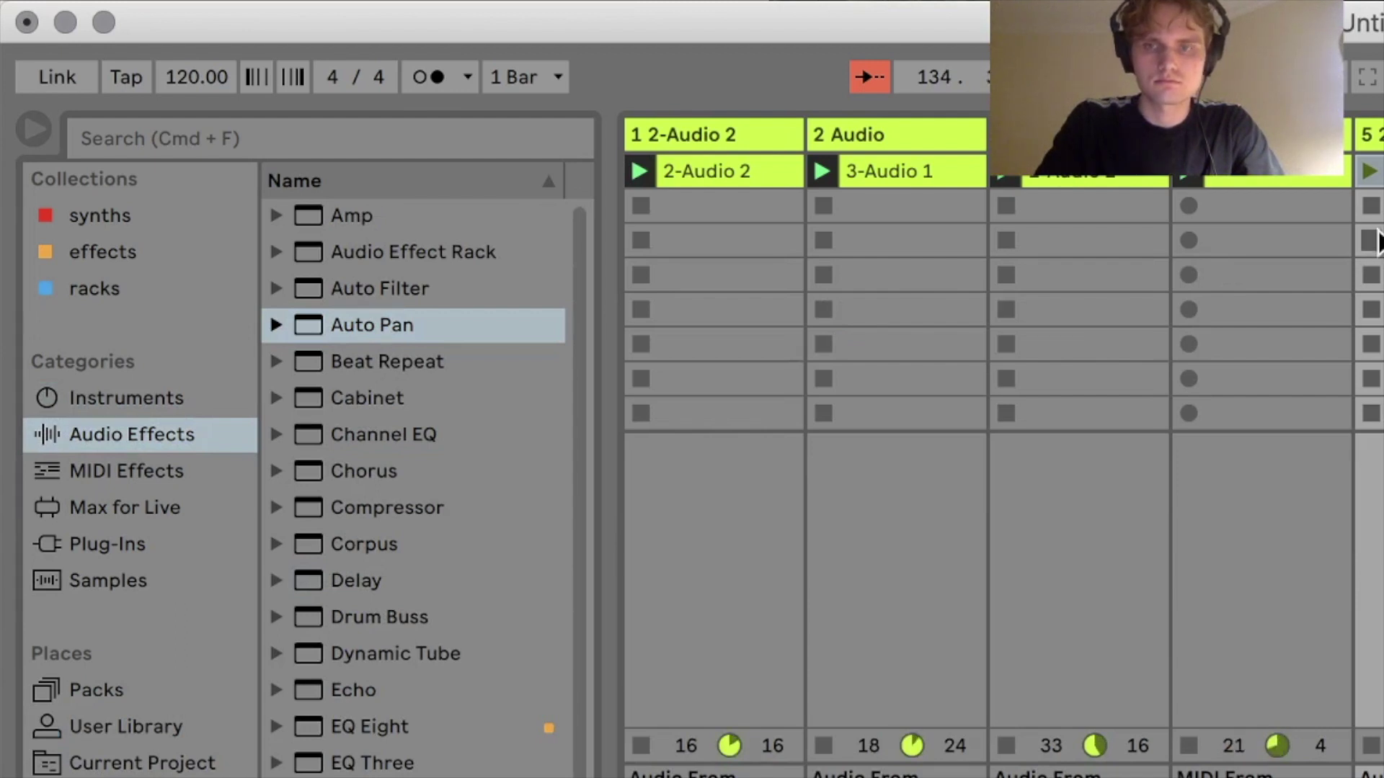
{"action": "left_click", "coordinate": [1369, 173]}
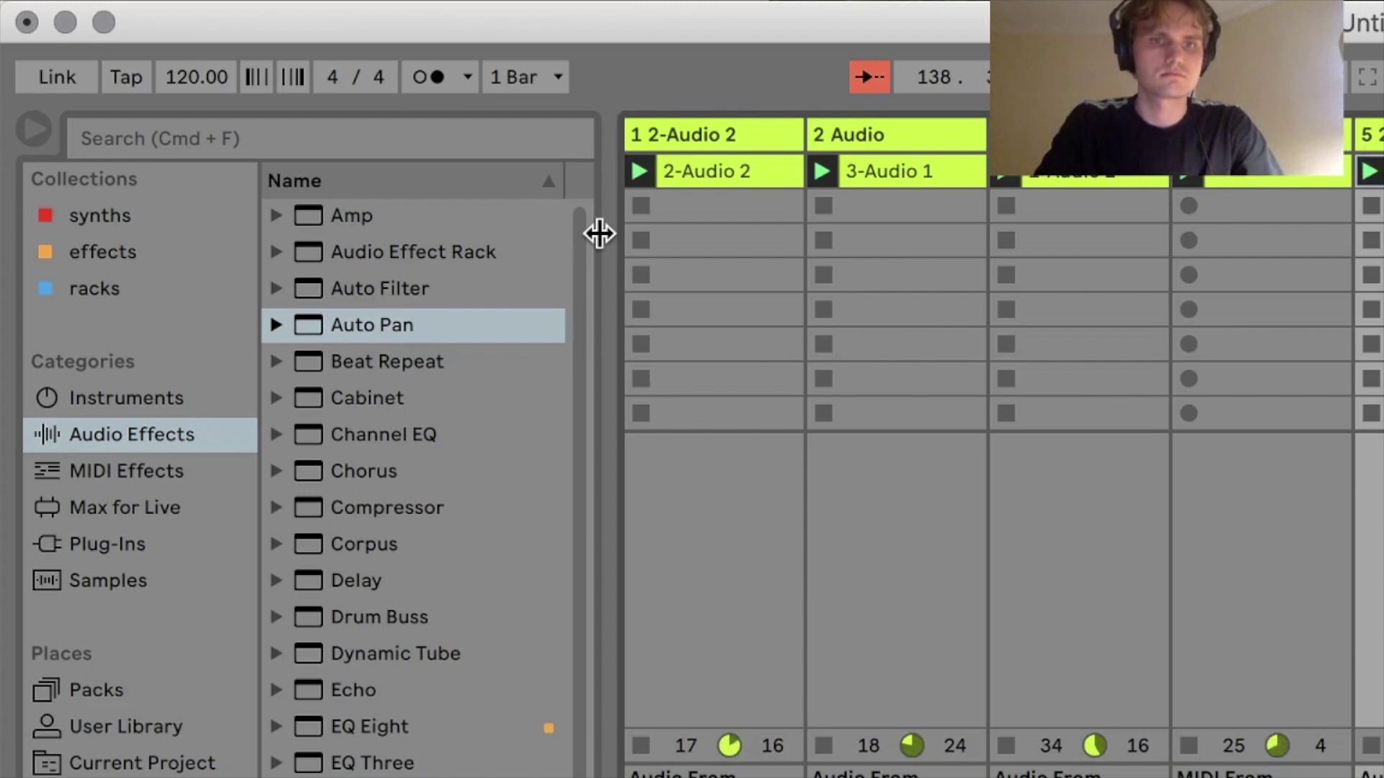
- Group tracks 1 through 5 into a single group track and fold the group
{"action": "scroll", "coordinate": [379, 370], "scroll_direction": "down", "scroll_amount": 5}
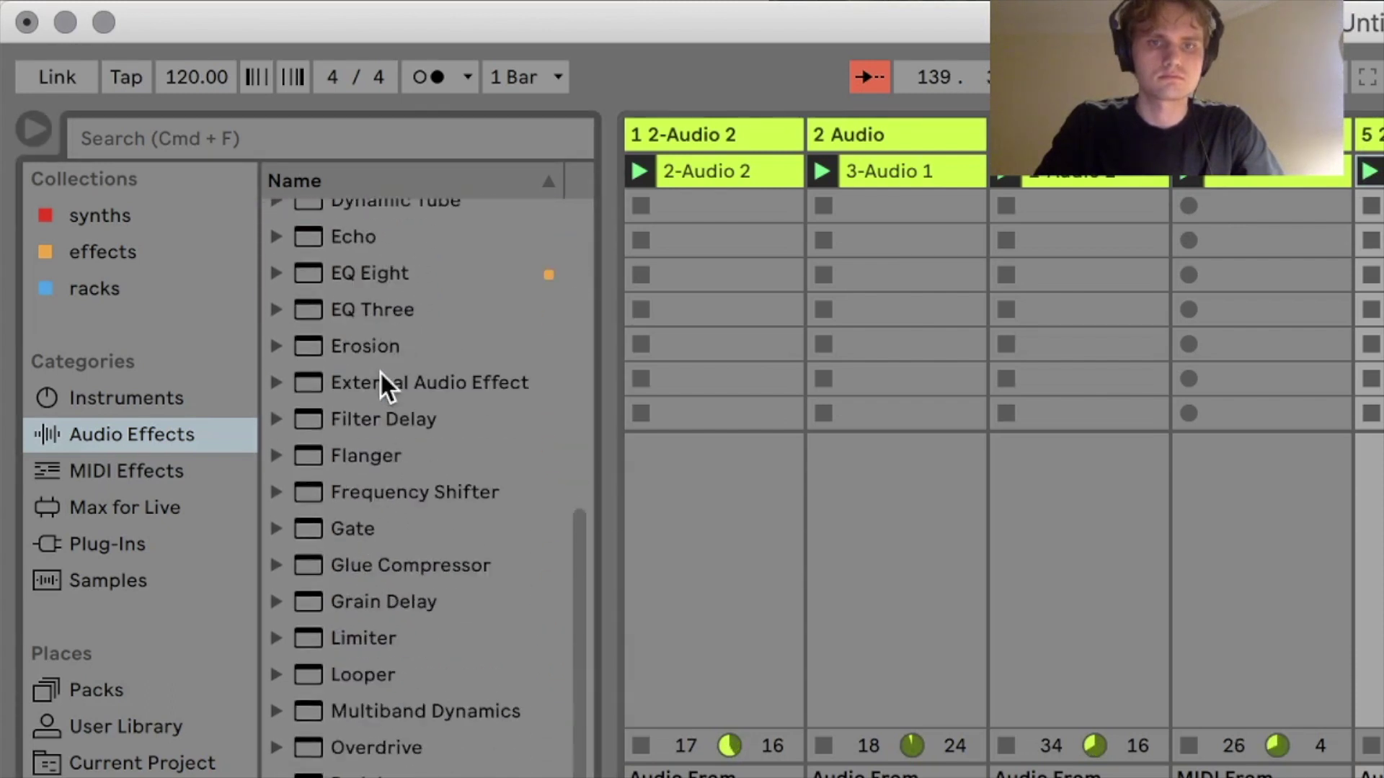
{"action": "left_click", "coordinate": [702, 128]}
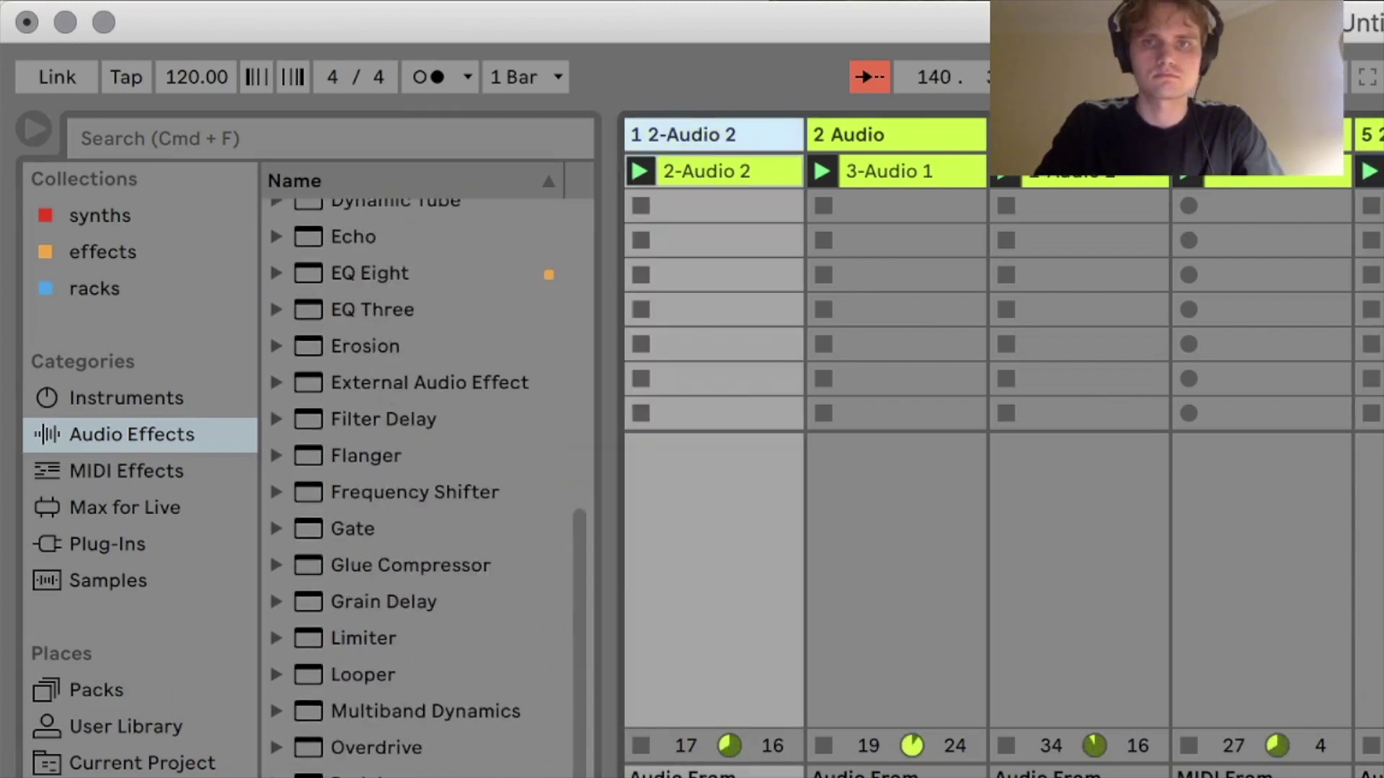
{"action": "left_click", "coordinate": [1370, 134], "text": "shift"}
{"action": "key", "text": "super+g"}
{"action": "left_click", "coordinate": [695, 148]}
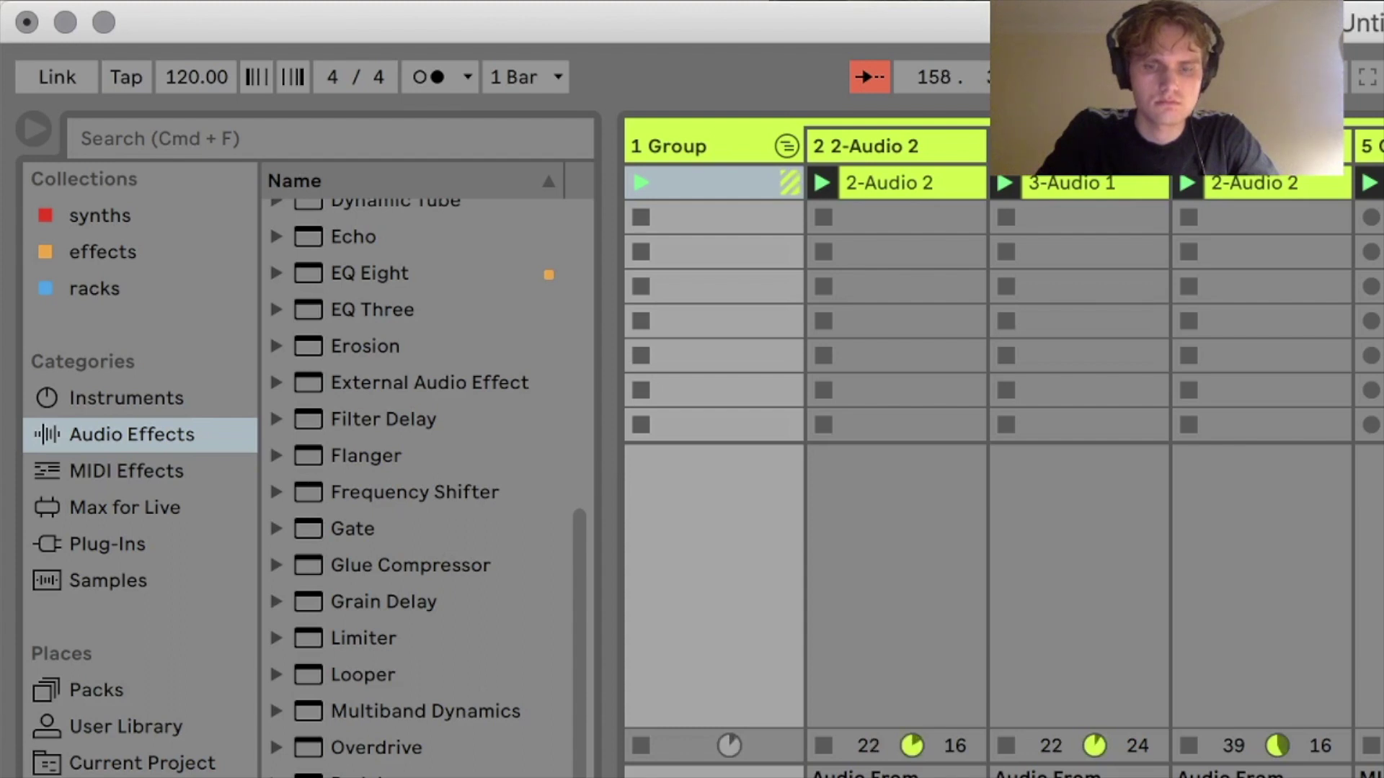
{"action": "left_click", "coordinate": [787, 144]}
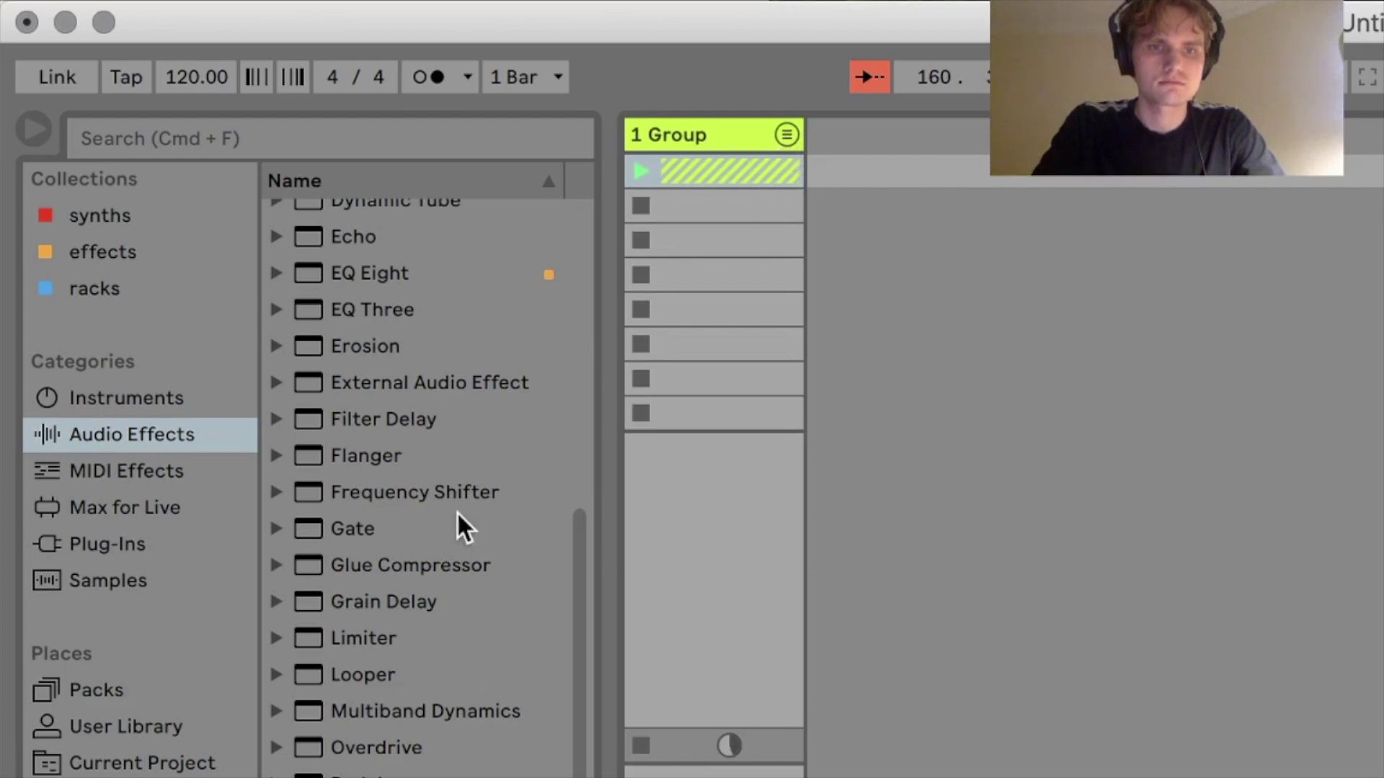
- Add a sample from the YouTube sample folder to a new track beside the folded group
{"action": "left_click", "coordinate": [108, 775]}
{"action": "left_click", "coordinate": [277, 288]}
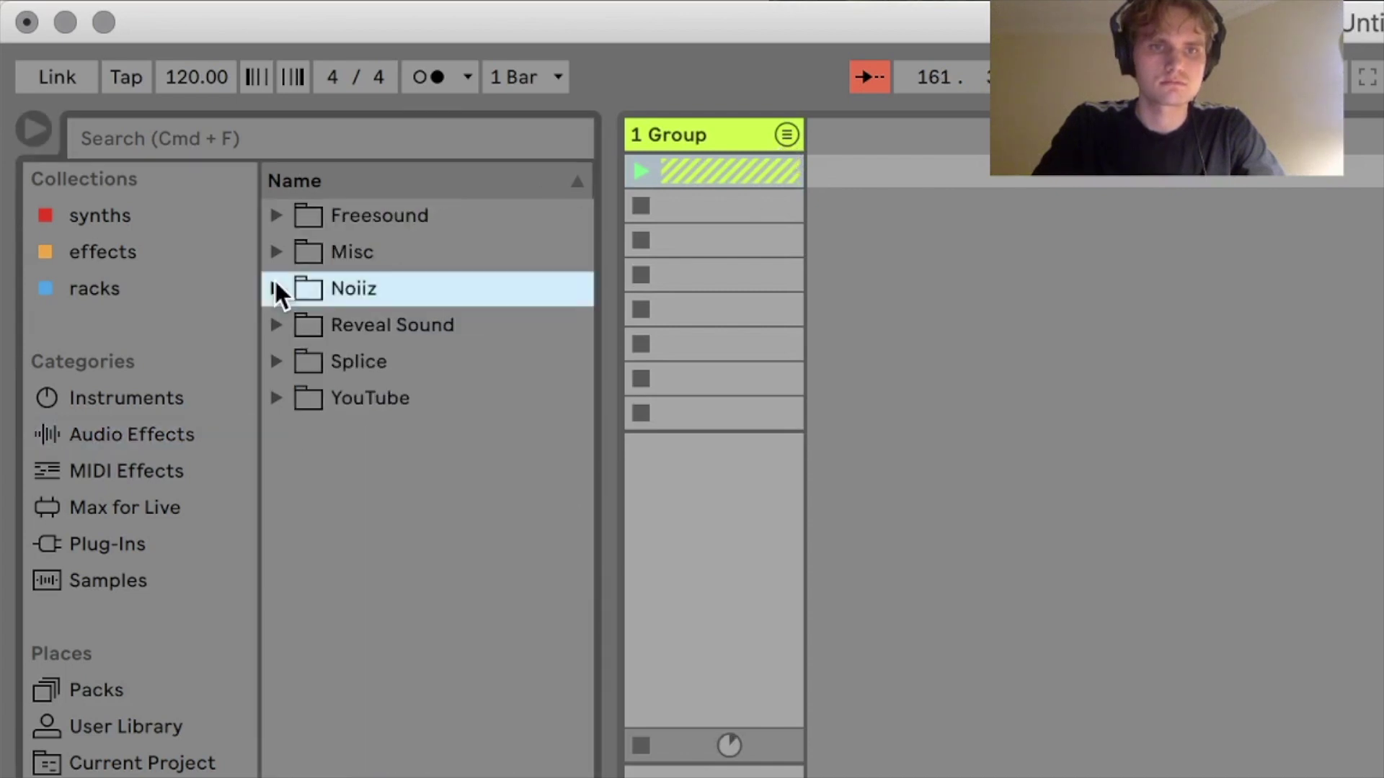
{"action": "left_click", "coordinate": [276, 397]}
{"action": "left_click_drag", "start_coordinate": [382, 468], "coordinate": [837, 160]}
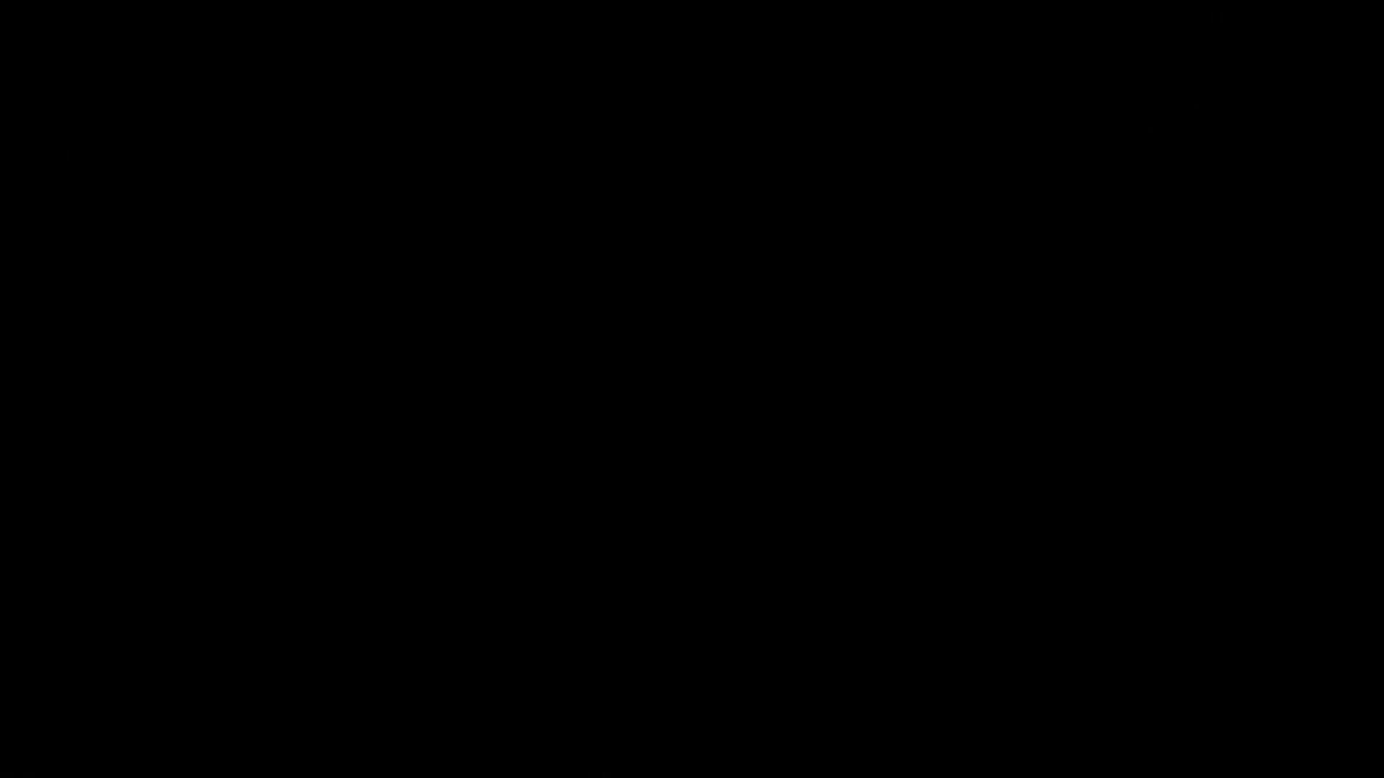